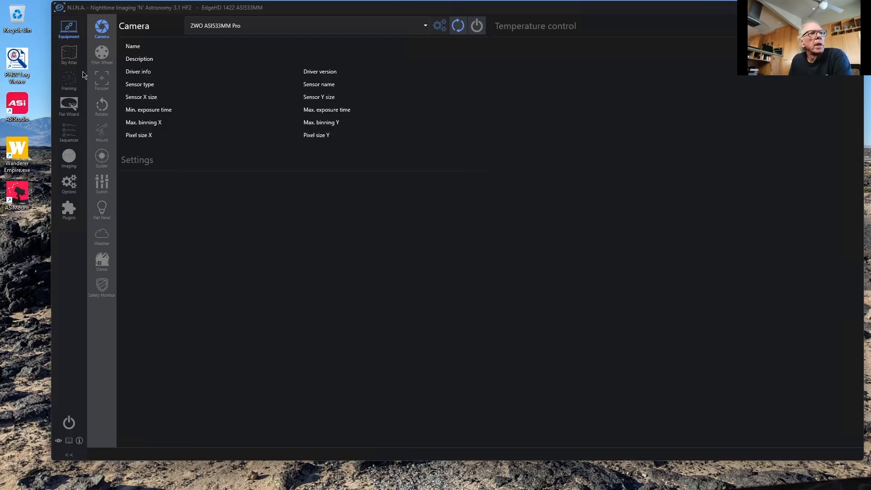
- Search the Sky Atlas for NGC 281 and set that object as the framing assistant target
click(69, 54)
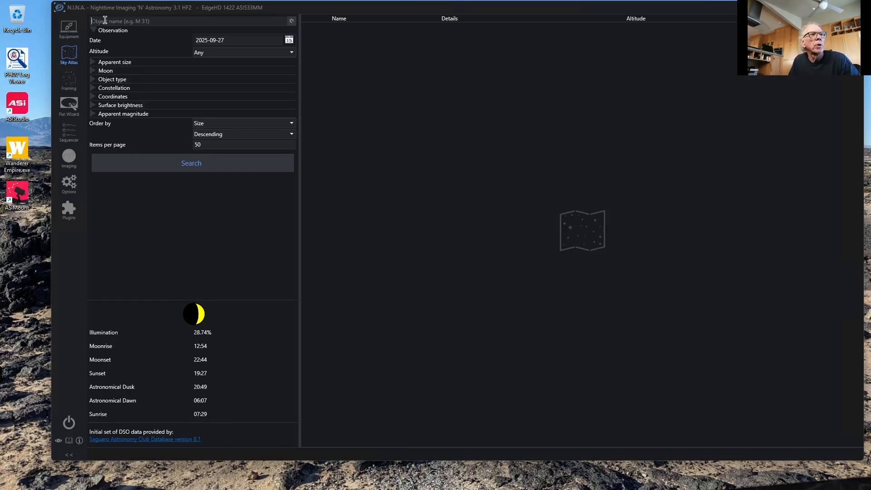
text(NG)
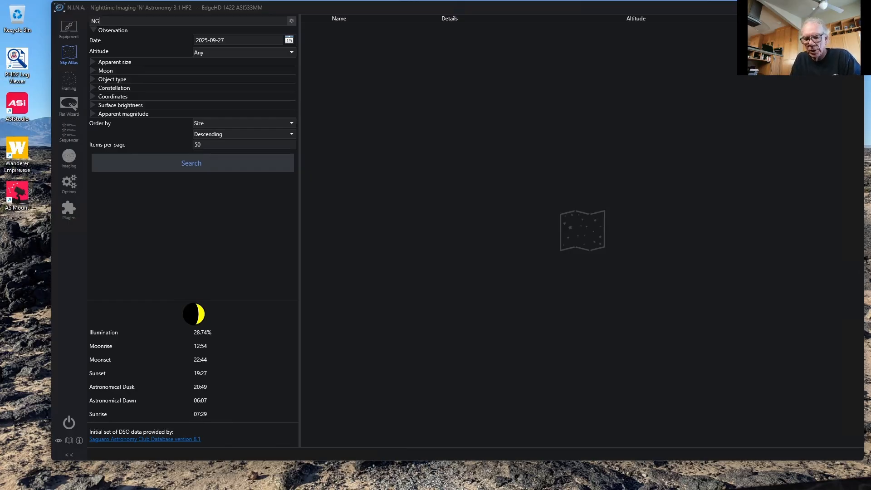
text(C 2)
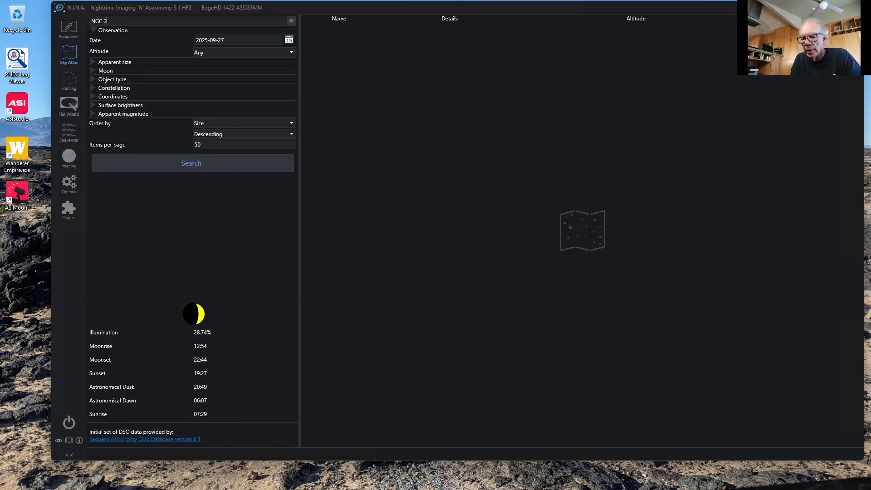
text(81)
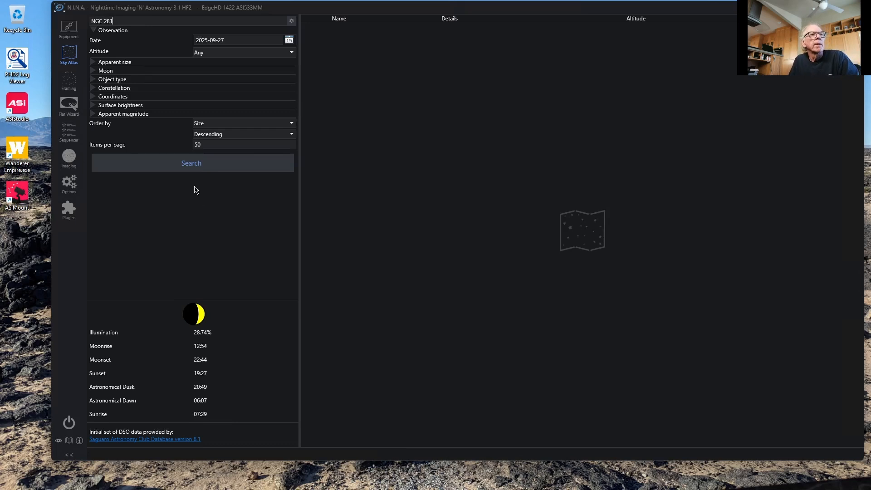
click(198, 165)
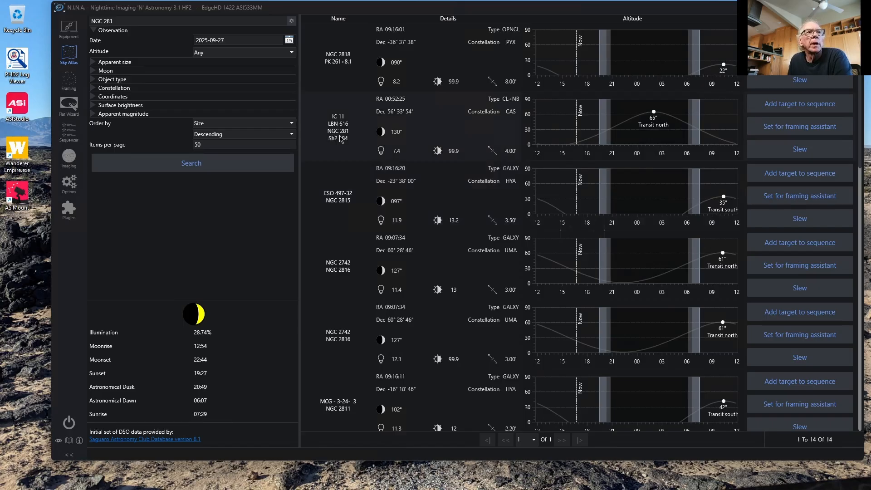
click(342, 139)
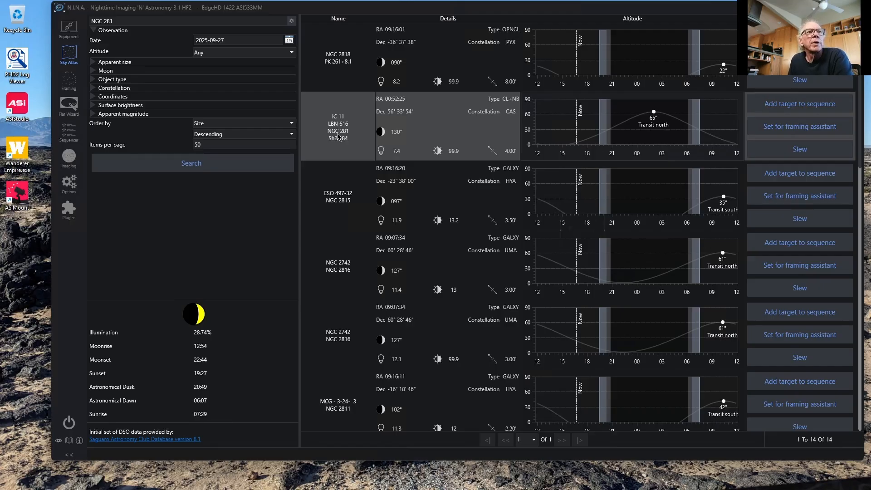
click(798, 133)
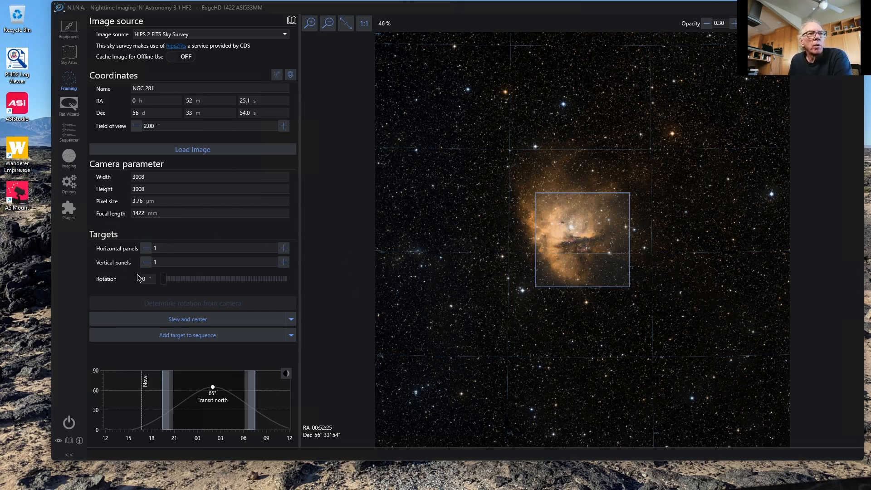
- Set the framing to 2 horizontal and 2 vertical panels and reposition the mosaic around the NGC 281 nebula
click(284, 249)
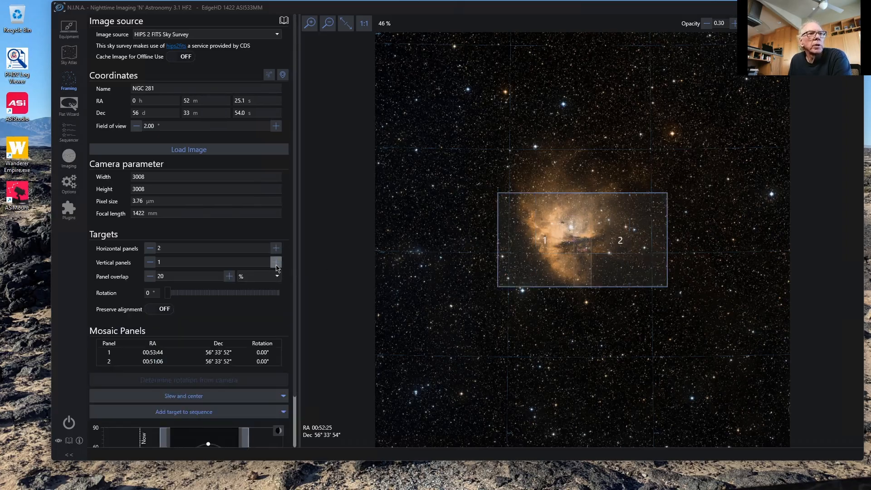
click(276, 261)
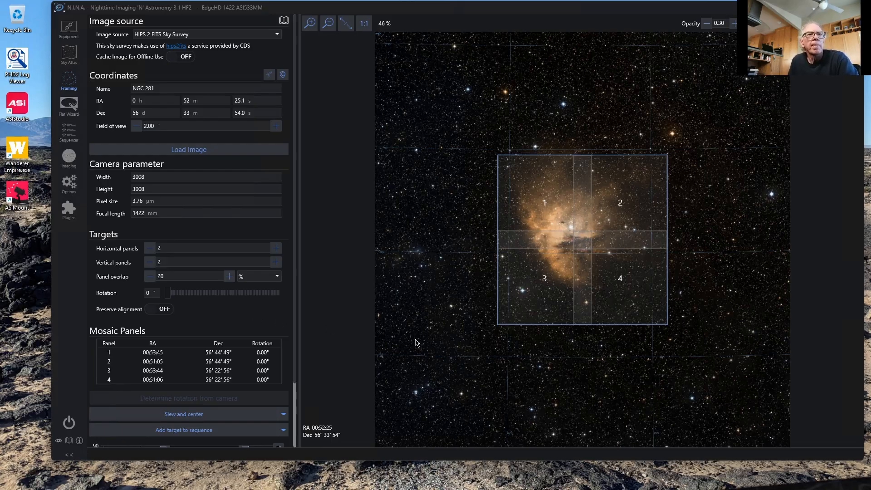
drag(629, 298, 644, 278)
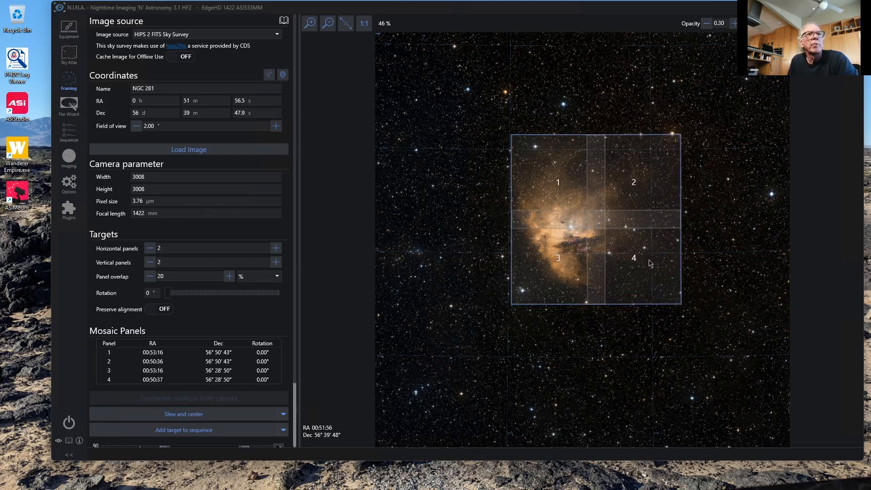
mouse_move(628, 251)
mouse_down()
mouse_move(620, 252)
mouse_move(619, 278)
mouse_move(619, 239)
mouse_move(635, 235)
mouse_move(589, 269)
mouse_move(624, 254)
mouse_move(618, 252)
mouse_up()
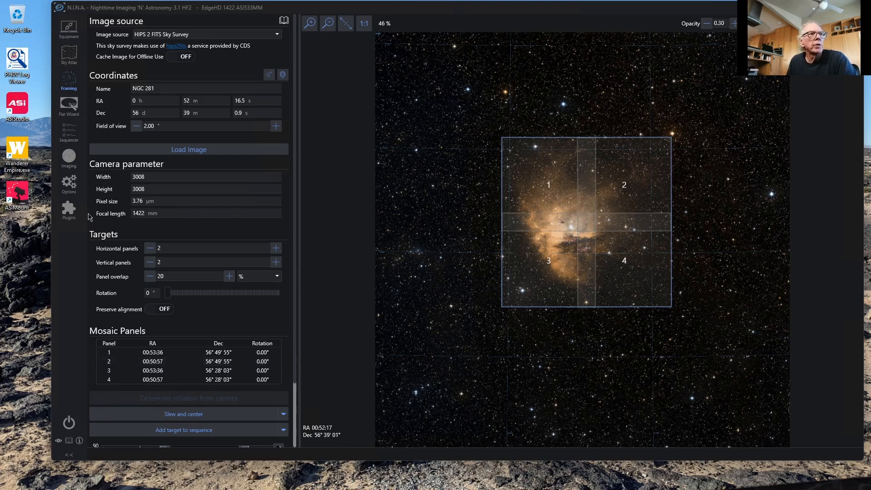
- Open the Mosaic Projects project of the EdgeHD 1422 ASI533MM profile in the Target Scheduler plugin's target management
click(69, 209)
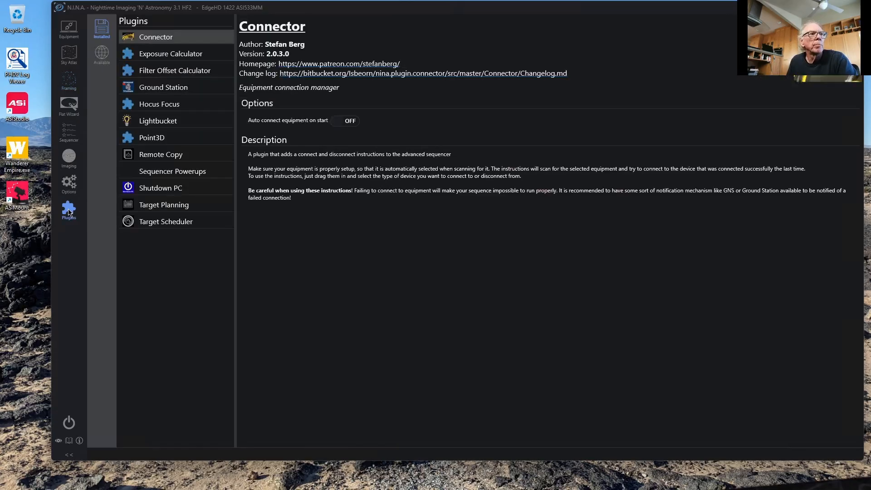
click(167, 222)
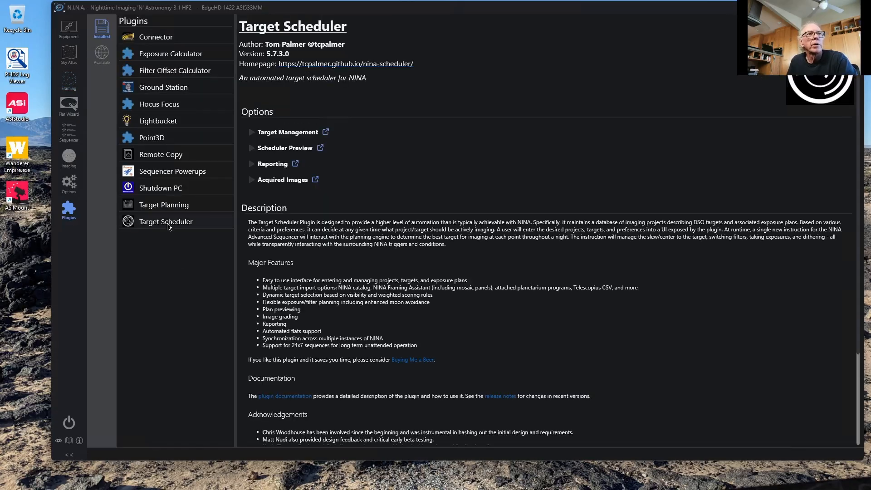
click(252, 133)
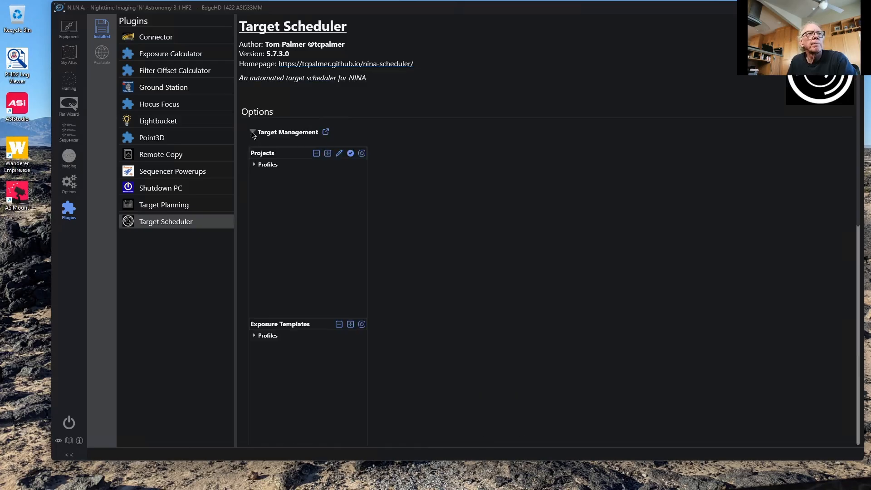
click(254, 165)
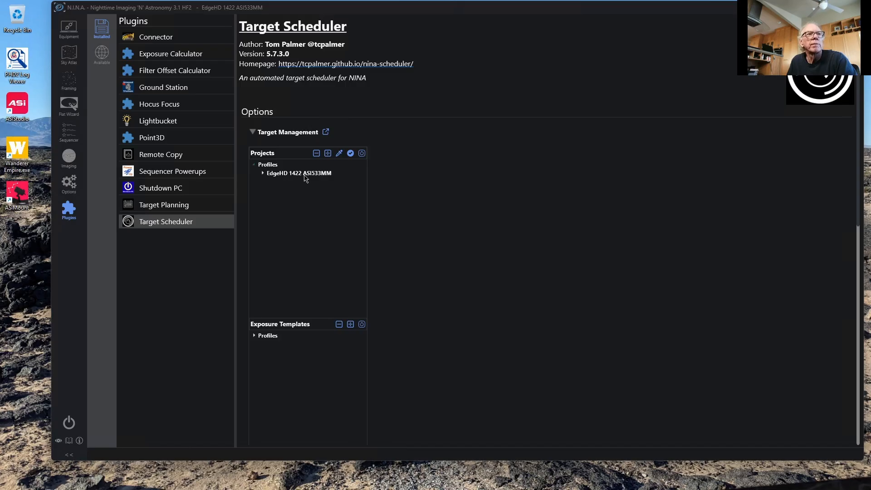
click(262, 175)
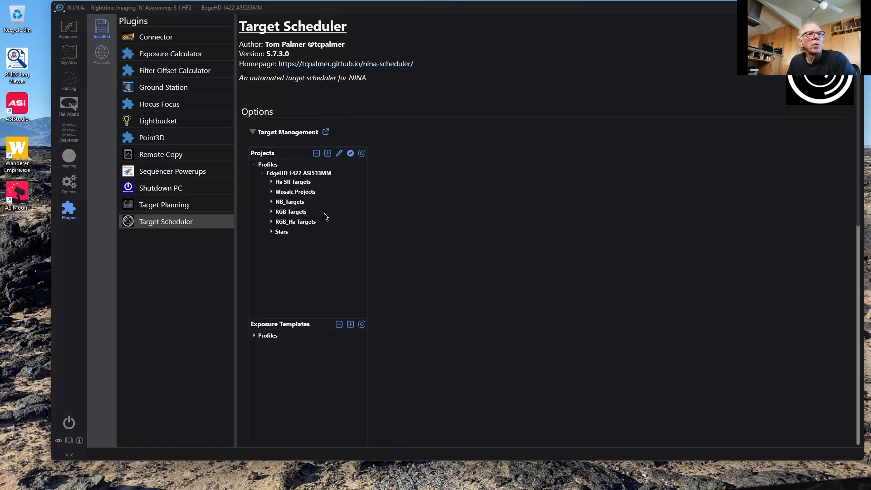
click(271, 192)
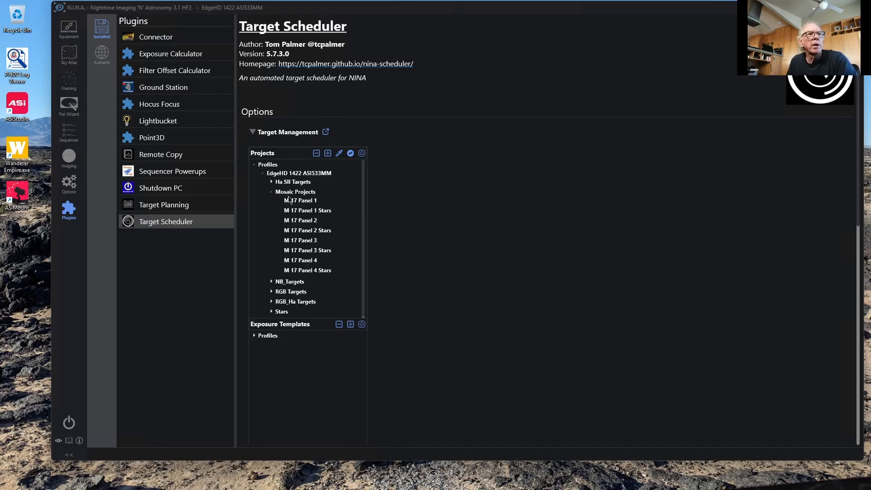
click(293, 195)
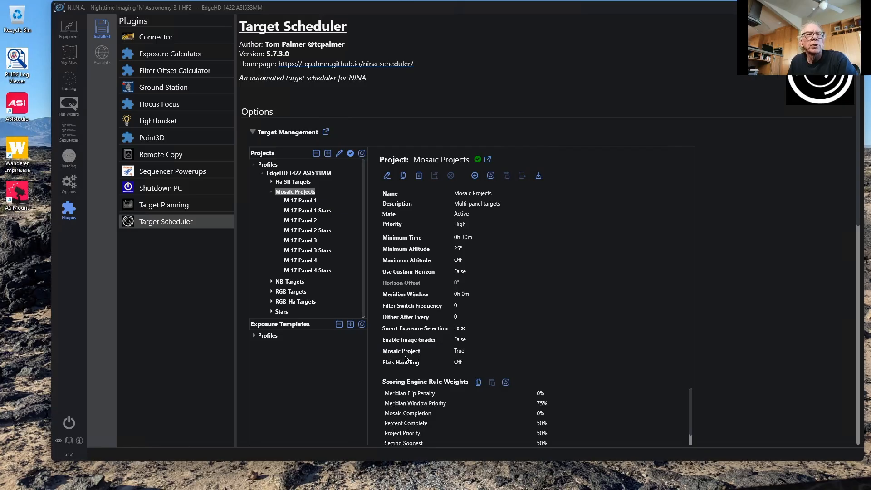
- Compare the Mosaic Project setting of the NB_Targets project with that of Mosaic Projects
click(272, 283)
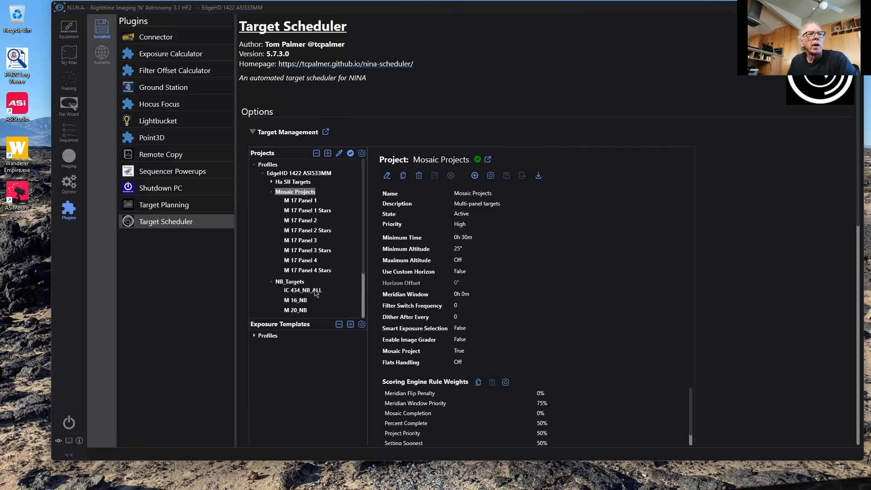
click(289, 283)
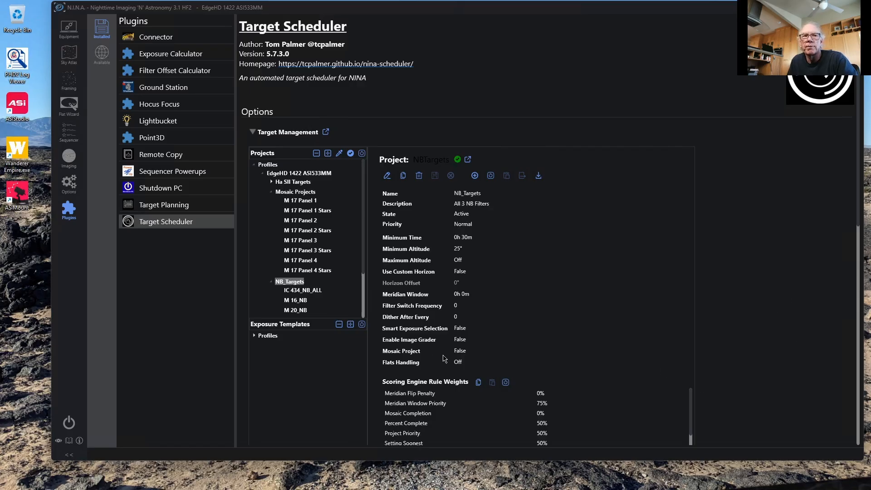
click(304, 194)
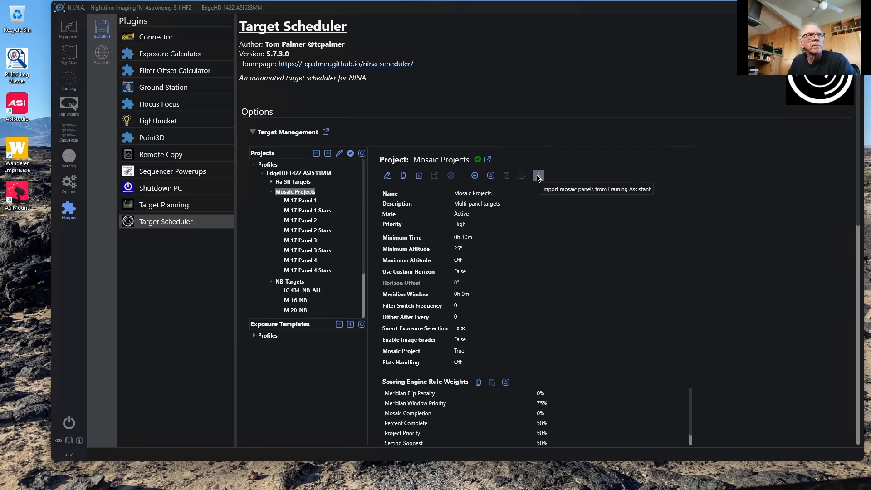
- Check the mosaic in the framing assistant and import its 4 panels as new targets into Mosaic Projects
click(70, 84)
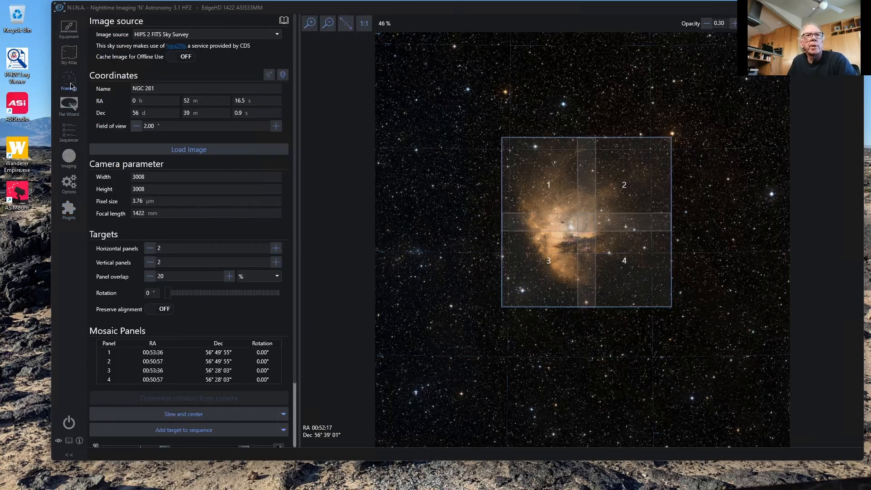
click(68, 212)
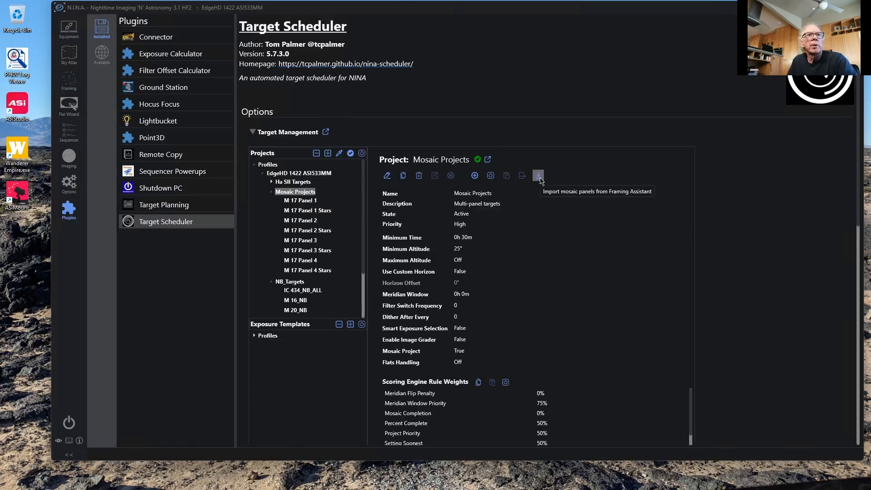
click(538, 176)
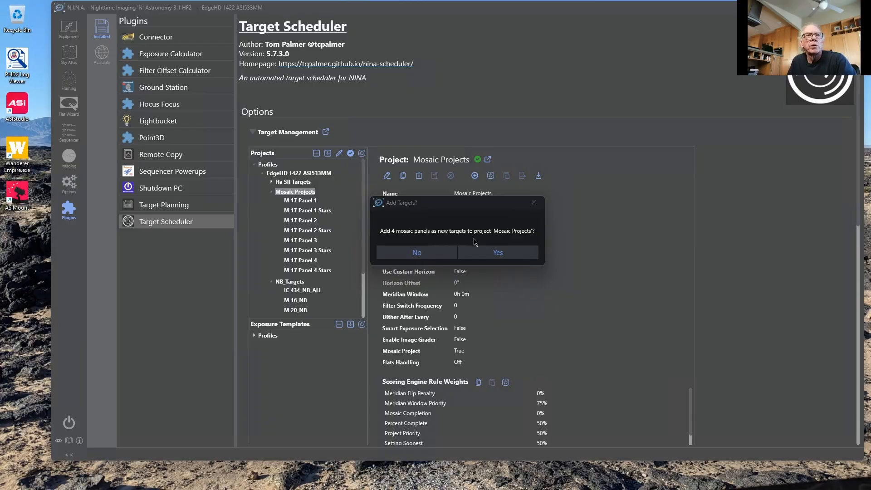
click(506, 256)
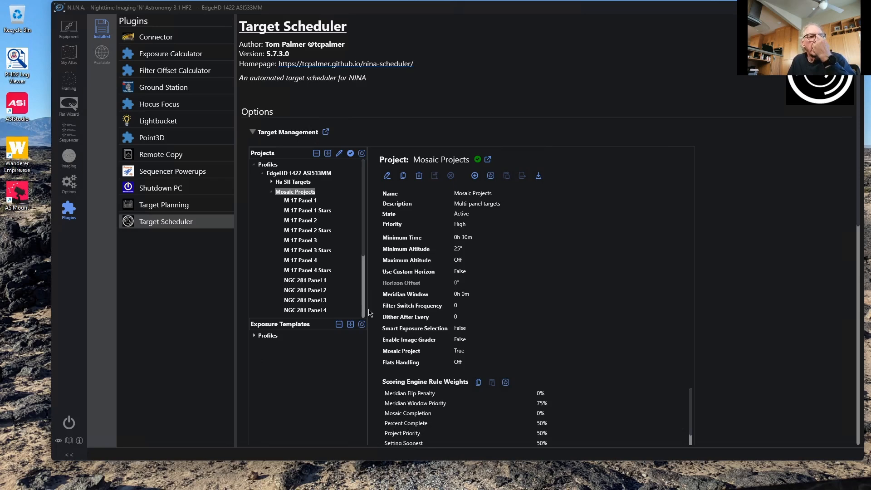
click(311, 281)
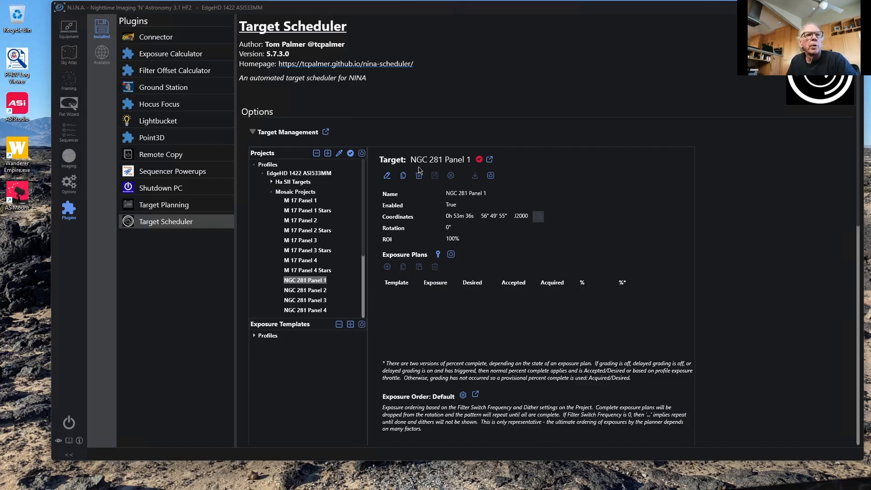
click(387, 177)
scroll(544, 218, down, 1)
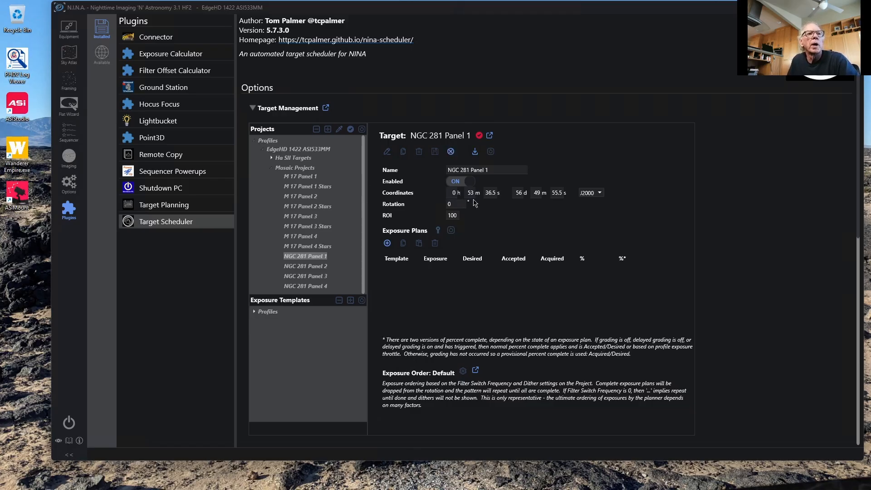
click(450, 152)
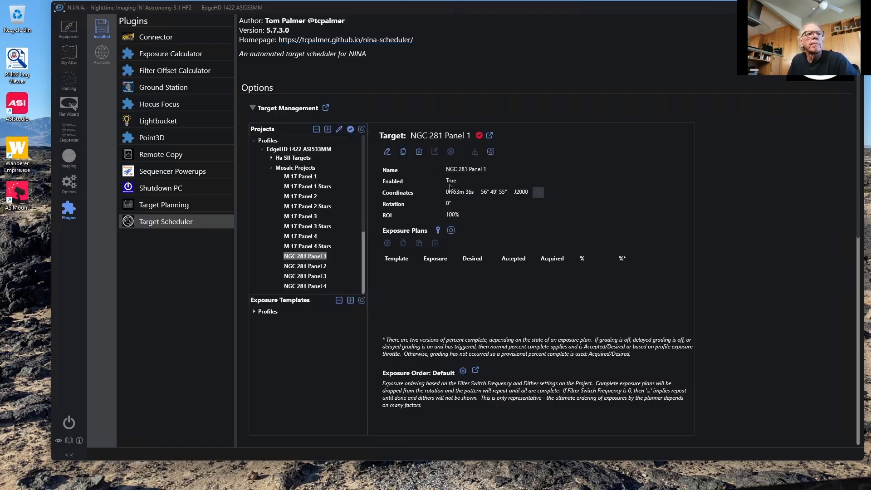
- Review the exposure templates defined for the EdgeHD 1422 ASI533MM profile
click(254, 312)
click(289, 322)
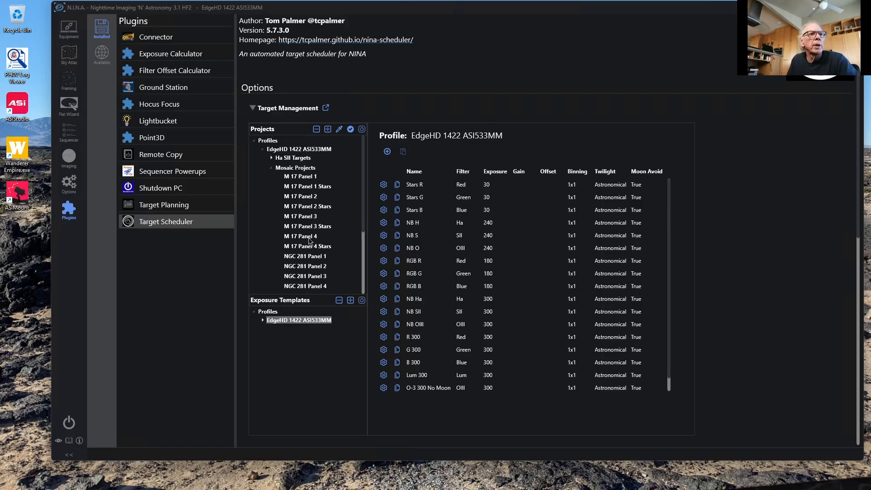
- Edit the NGC 281 Panel 1 target and add six exposure plans to it
click(317, 258)
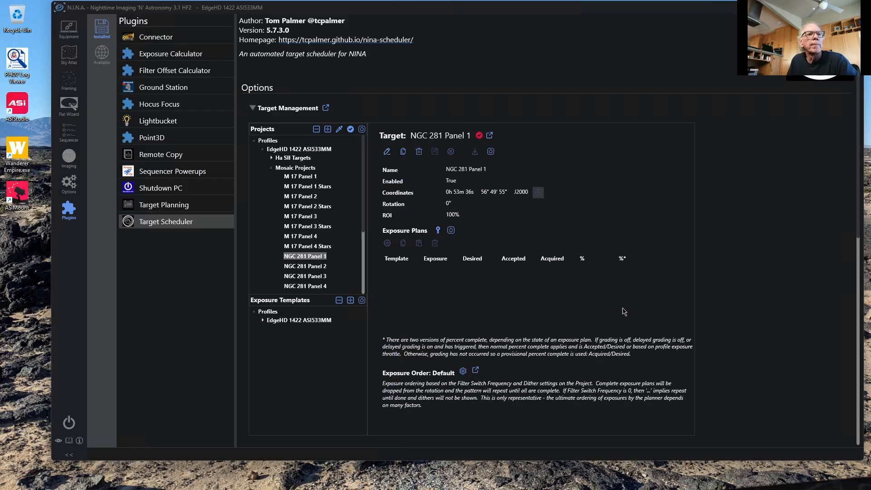
click(387, 152)
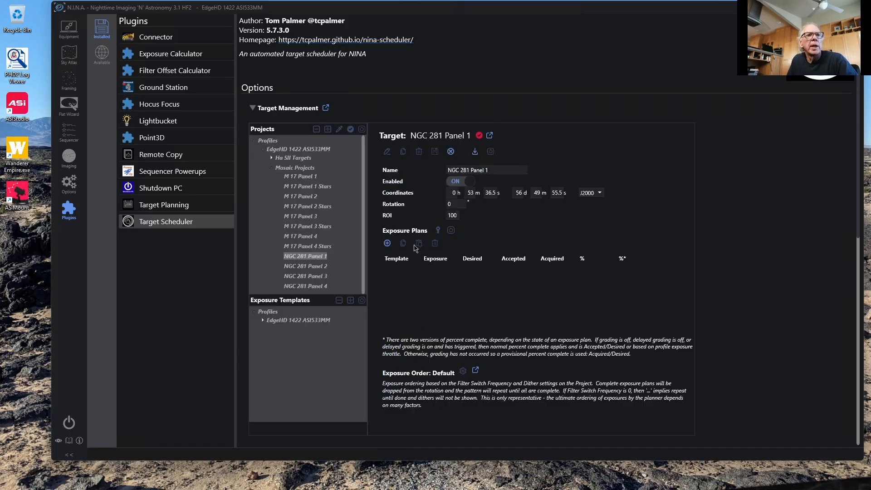
click(387, 243)
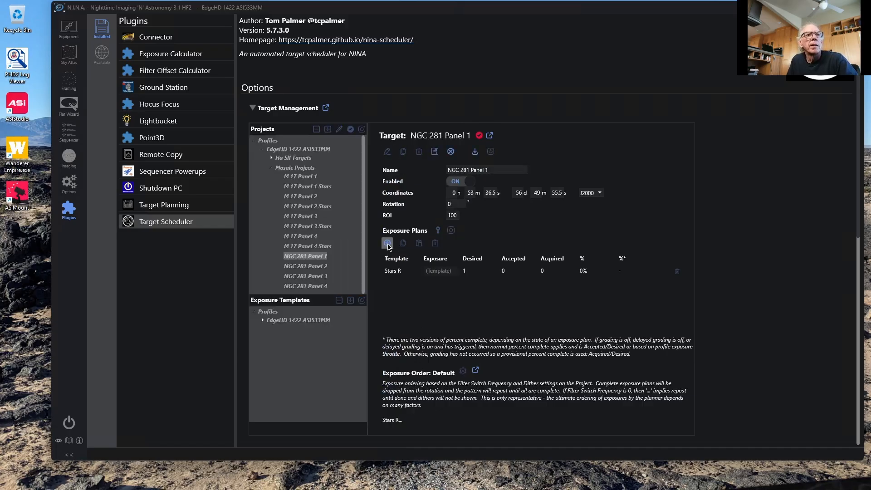
click(387, 244)
click(387, 244)
click(387, 244)
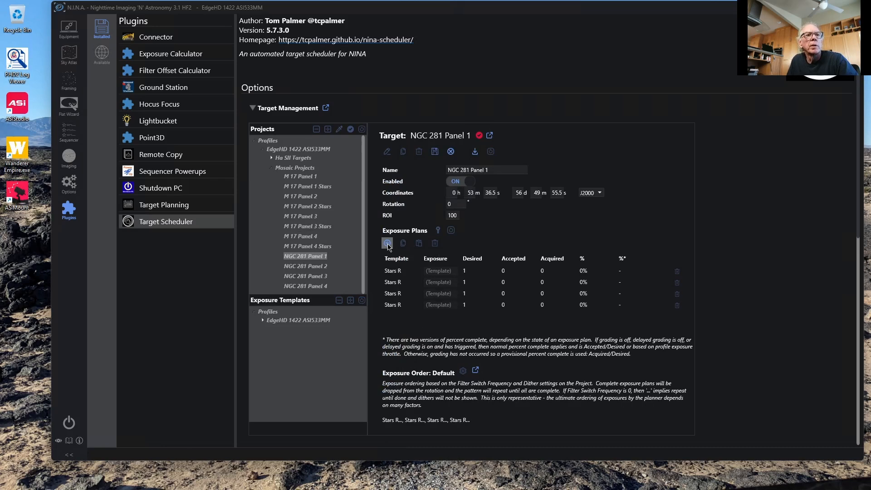
click(387, 244)
click(387, 244)
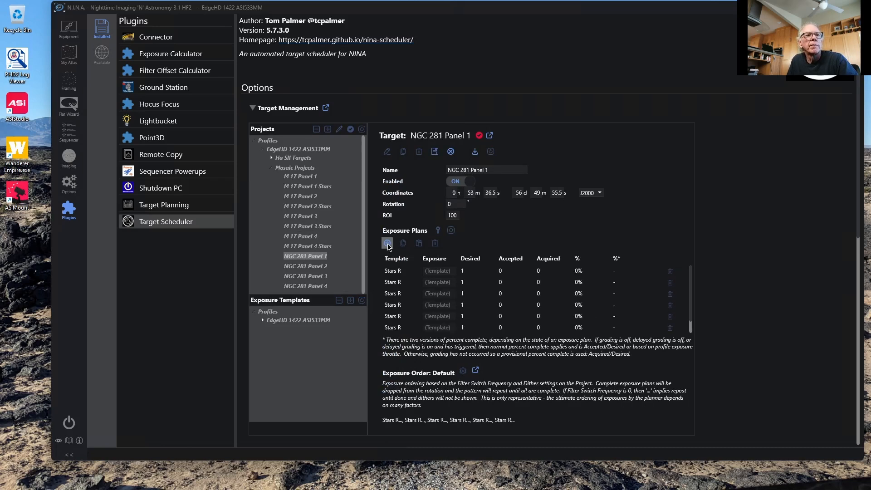
- Assign the Stars G template to the second exposure plan and Stars B to the third
click(414, 287)
click(413, 285)
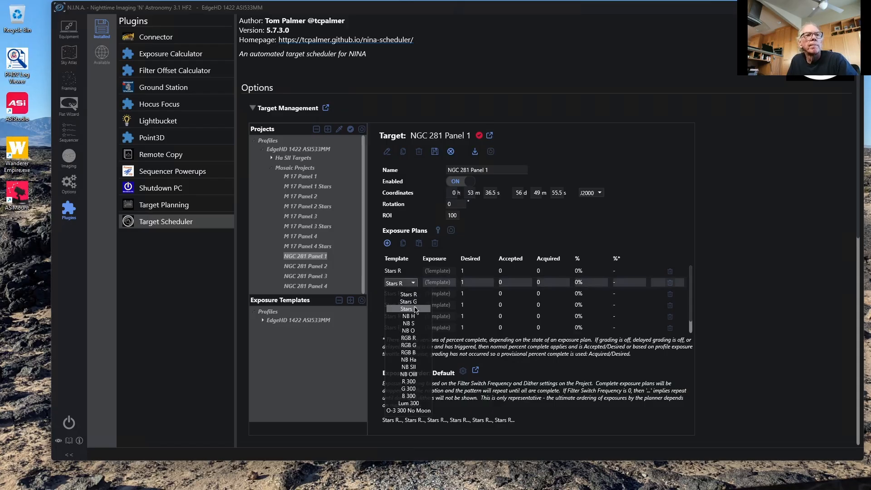
click(414, 302)
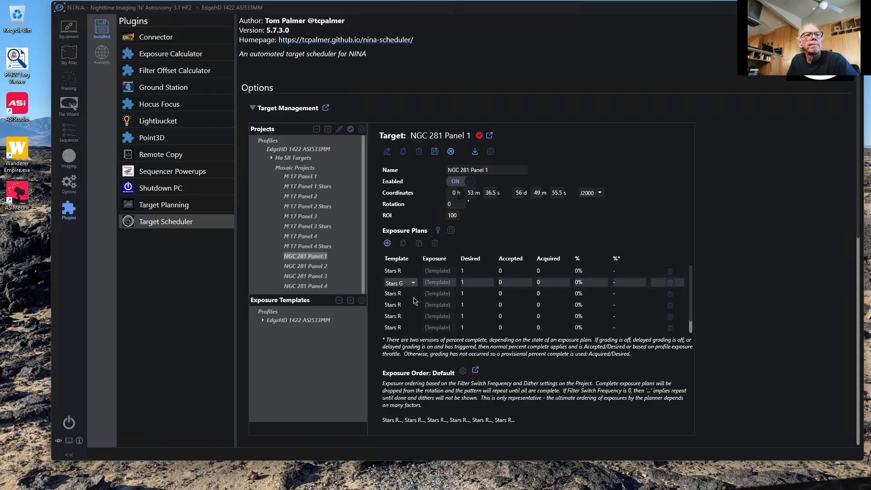
click(413, 295)
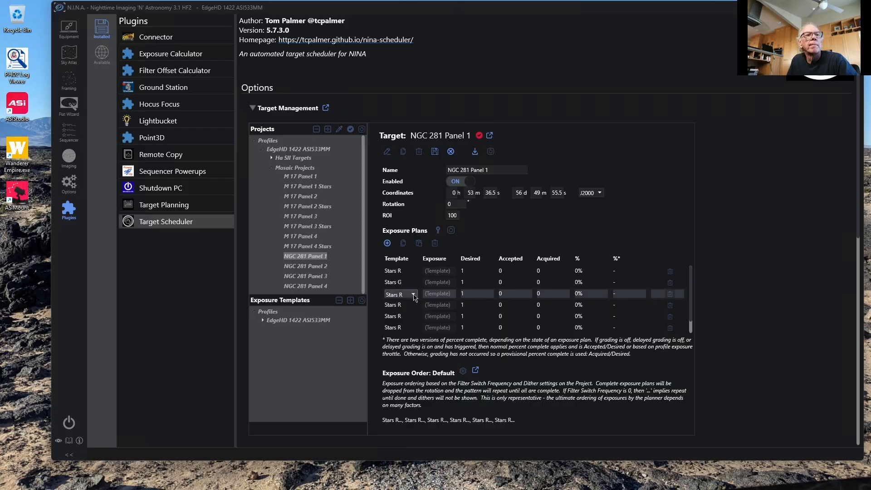
click(414, 295)
click(414, 323)
- Assign the NB Ha template to the fourth exposure plan and NB SII to the fifth
click(413, 307)
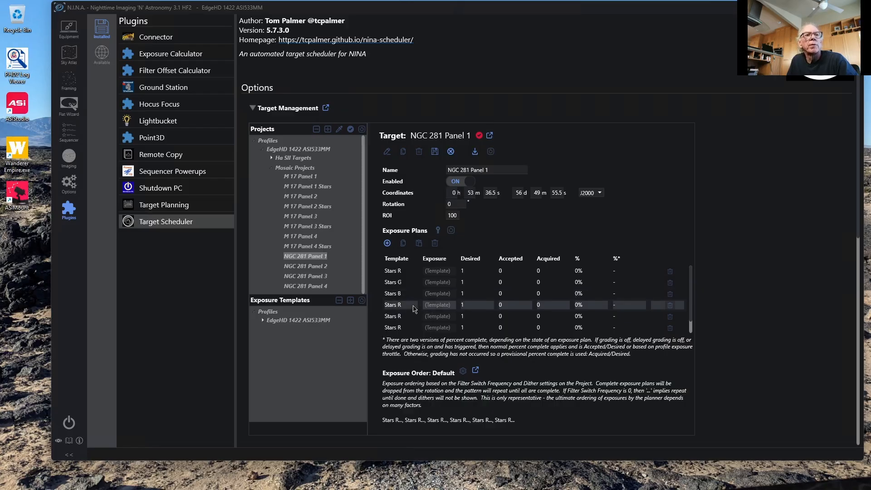
click(413, 307)
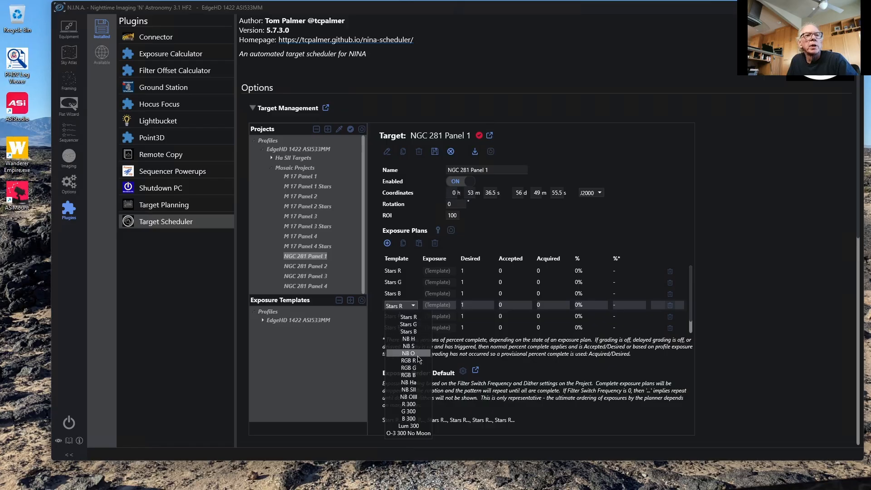
click(412, 384)
click(416, 317)
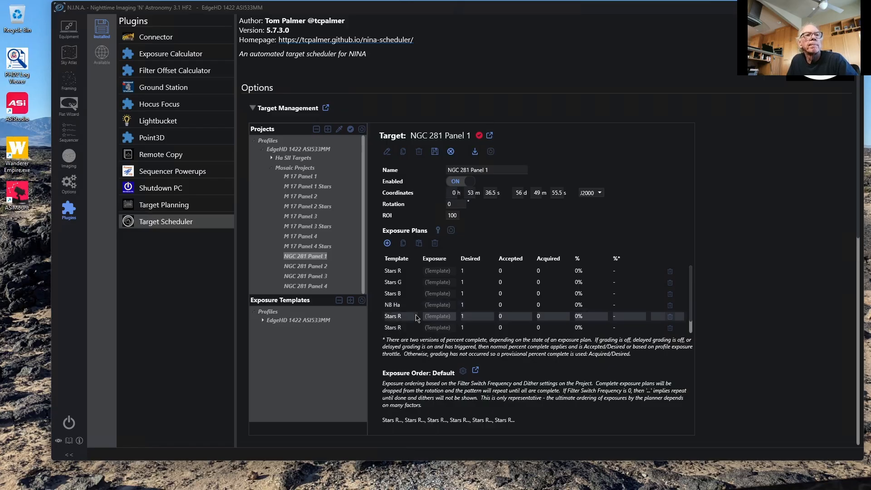
click(413, 320)
click(413, 317)
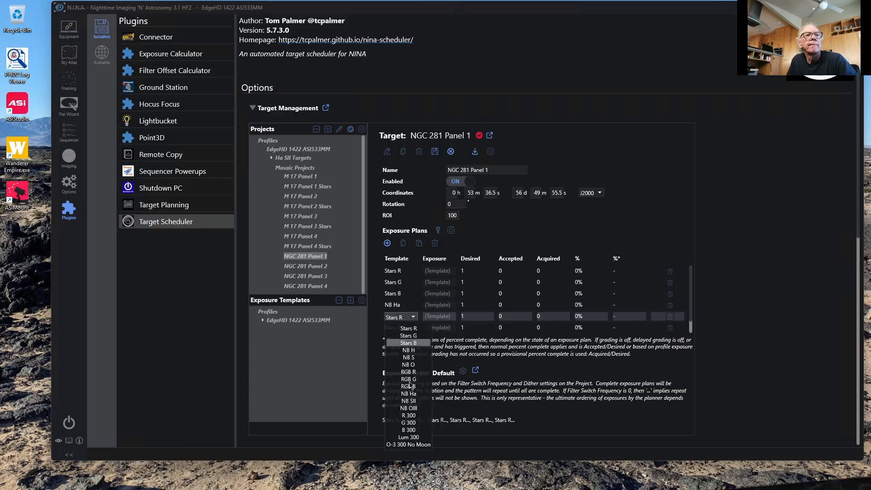
click(414, 402)
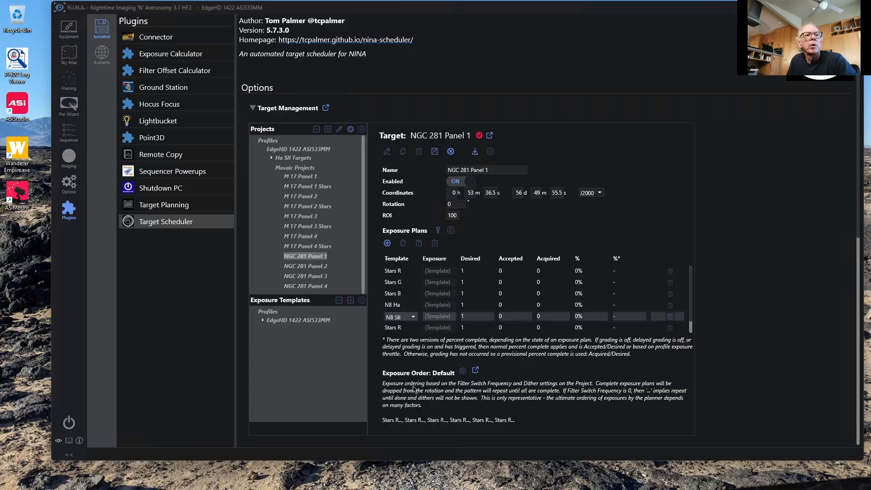
- Assign the O-3 300 No Moon template to the sixth exposure plan
click(415, 329)
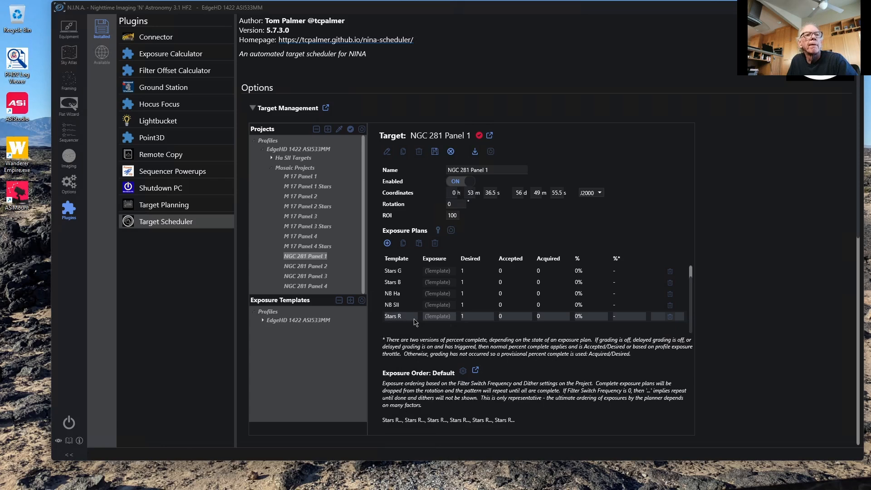
click(414, 318)
click(414, 319)
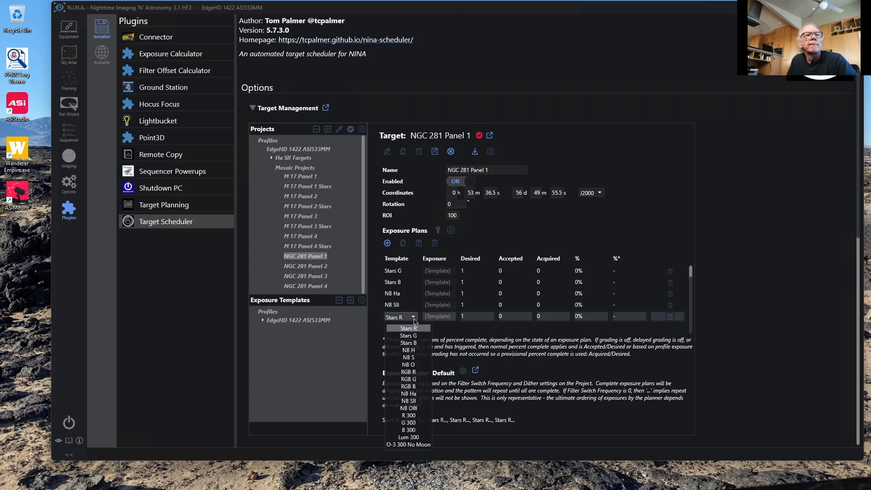
click(407, 445)
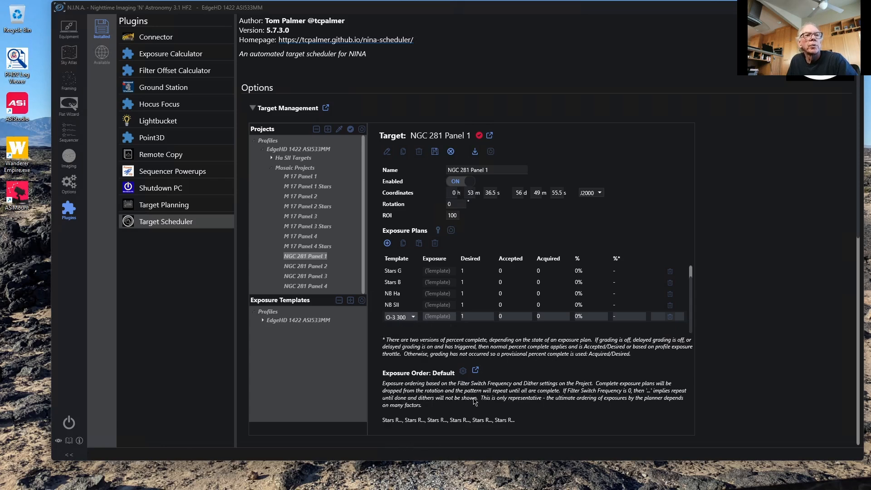
click(721, 296)
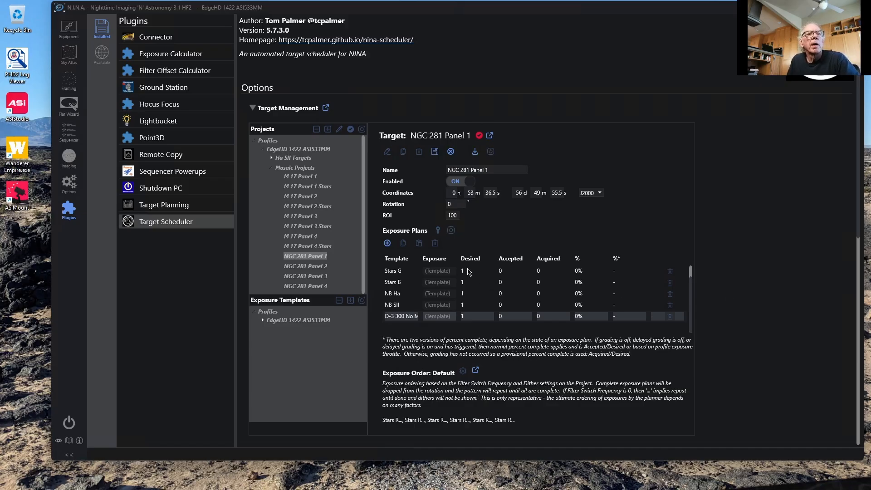
- Set the desired exposure count to 30 for each of the Stars R, Stars G and Stars B plans
scroll(475, 277, up, 1)
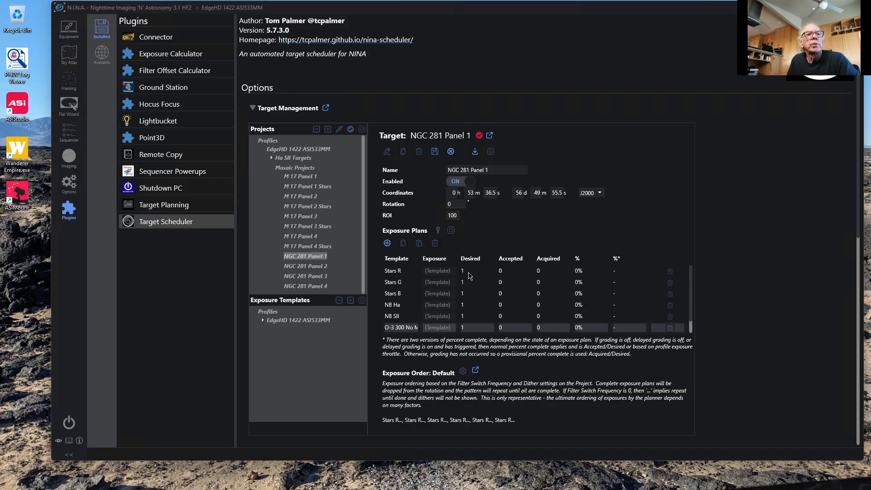
click(468, 271)
double_click(468, 271)
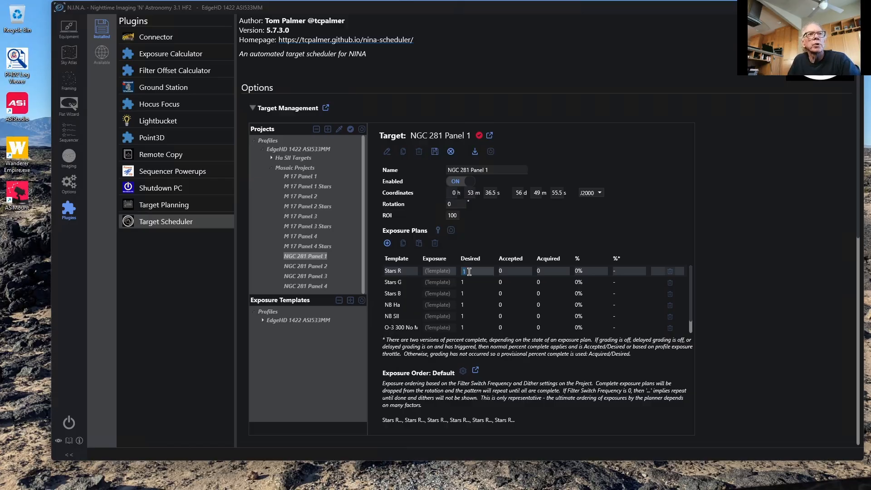
text(30)
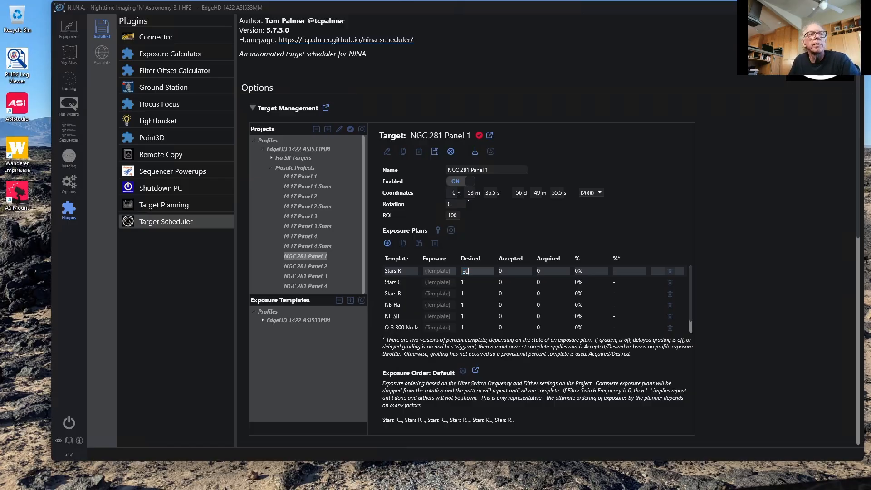
click(465, 283)
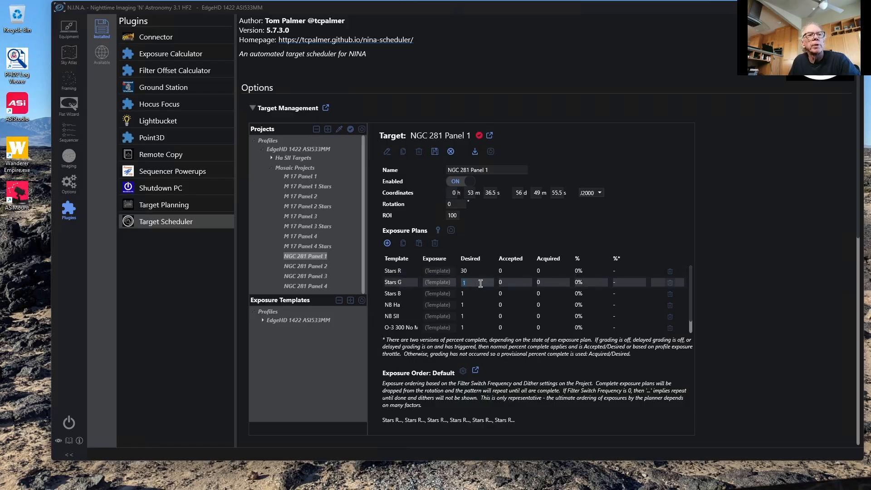
text(30)
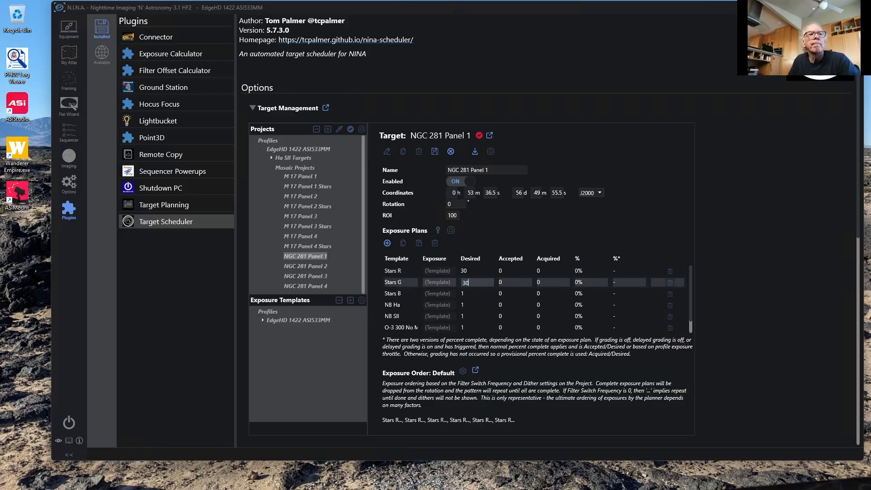
click(474, 294)
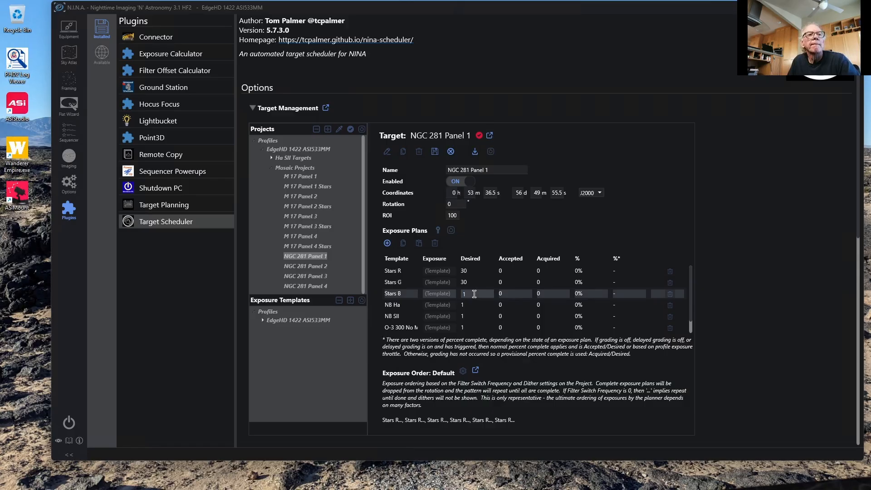
text(30)
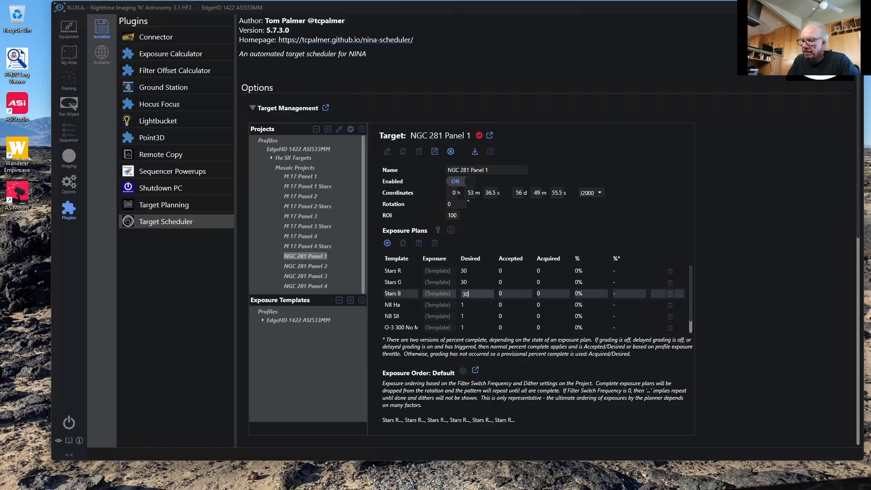
- Set the desired exposure count to 40 for each of the NB Ha, NB SII and O-3 300 No Moon plans
click(471, 306)
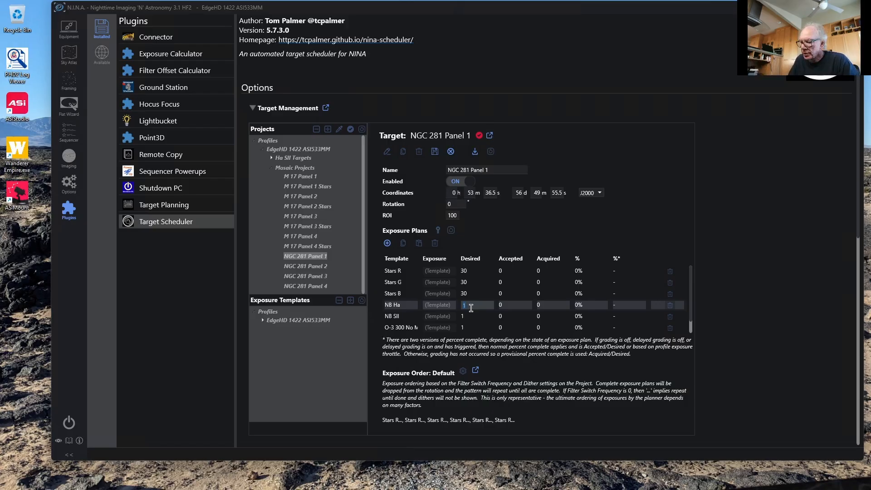
text(40)
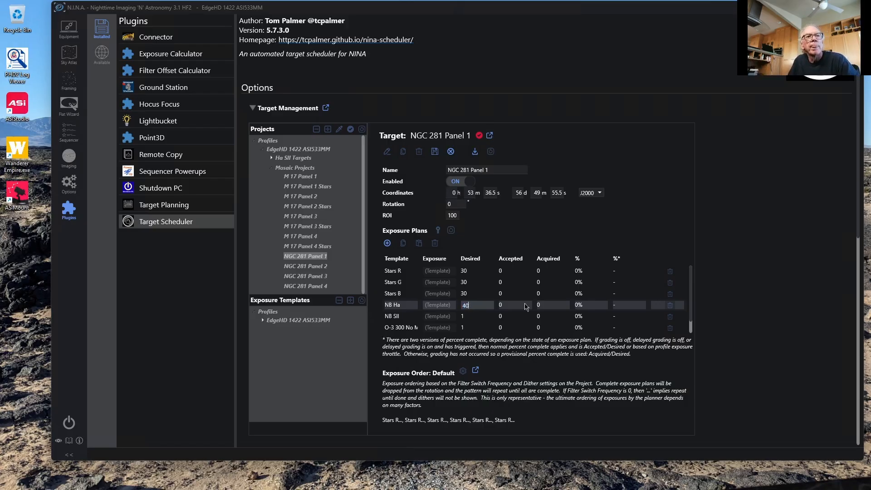
click(477, 318)
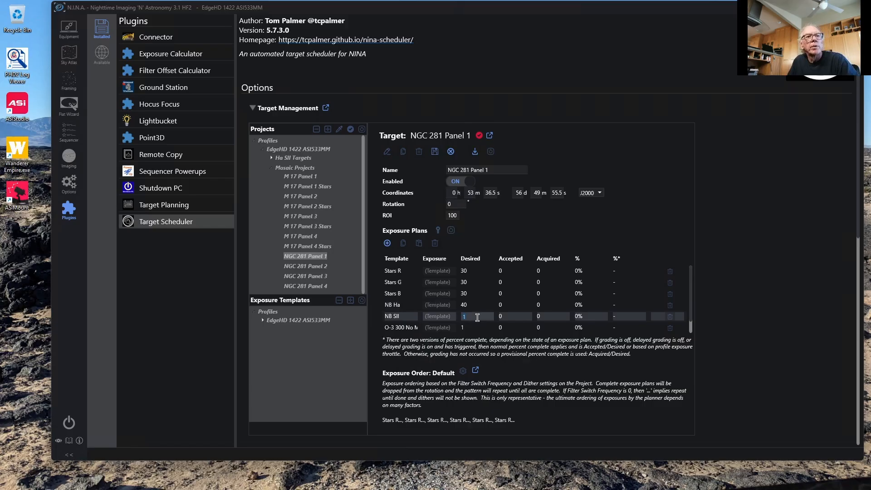
text(4)
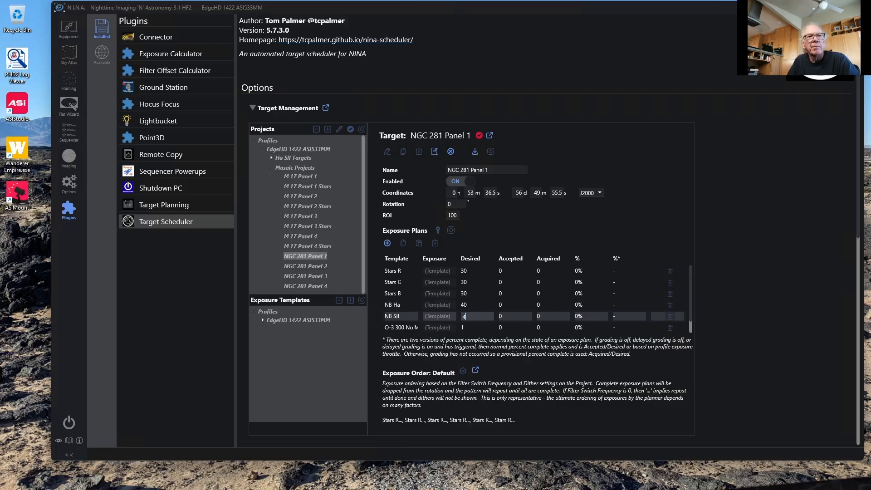
text(0)
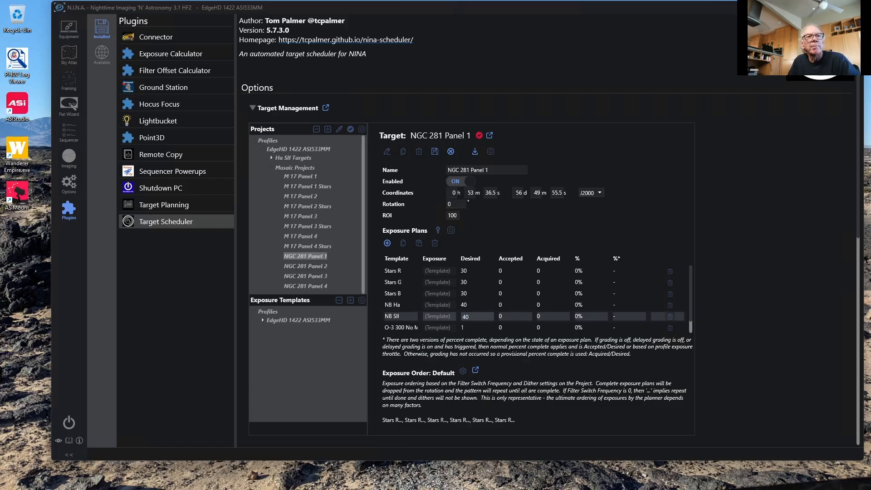
click(475, 328)
double_click(469, 318)
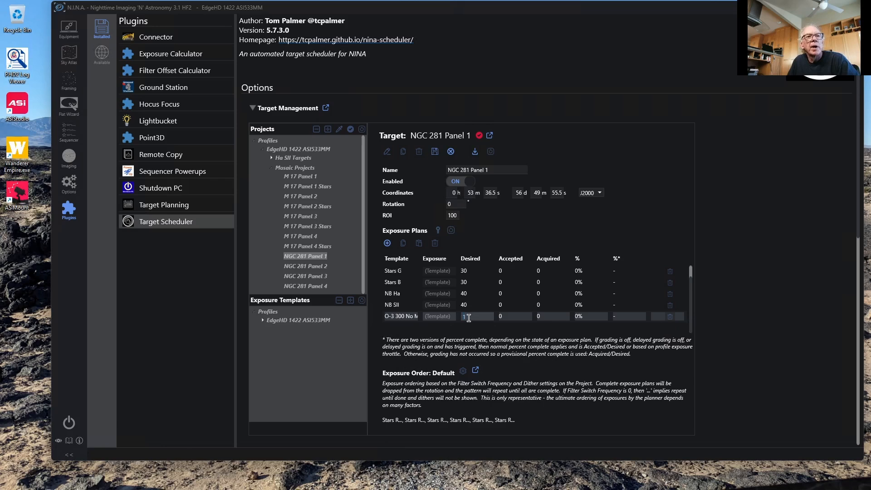
text(40)
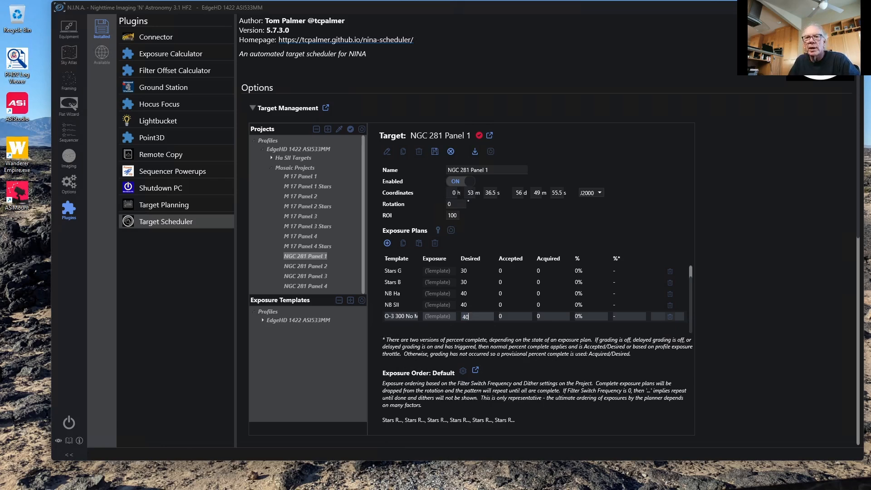
click(749, 326)
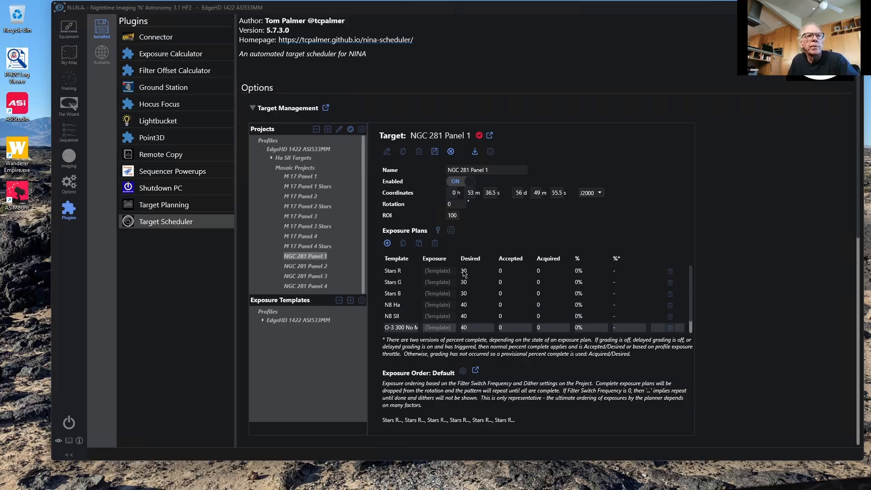
- Check the six exposure plans and save the NGC 281 Panel 1 target
scroll(451, 306, down, 1)
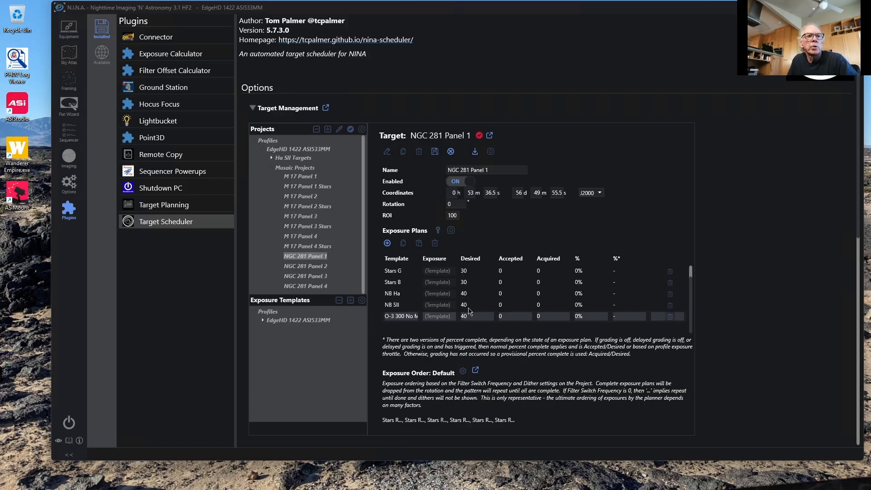
scroll(470, 313, up, 1)
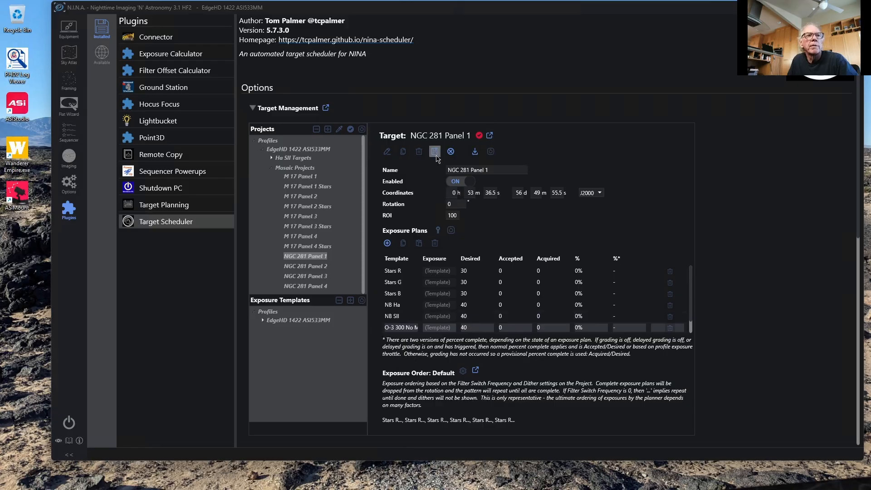
click(434, 152)
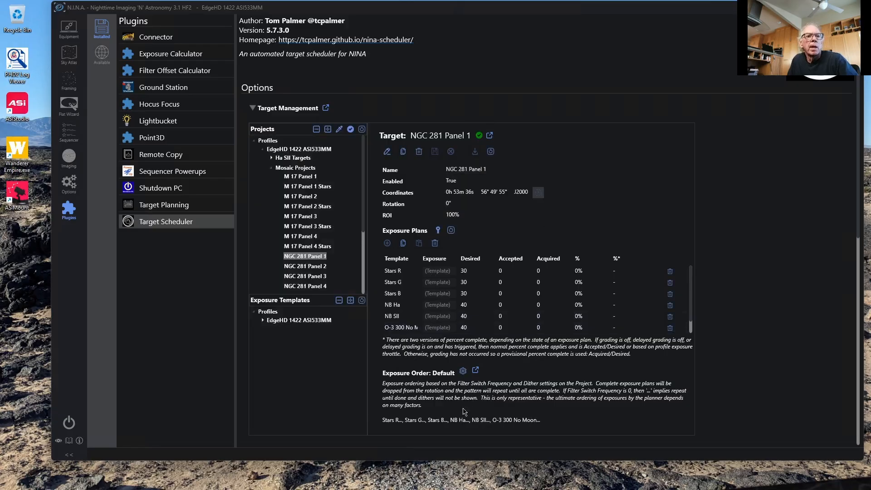
- Override the exposure order of NGC 281 Panel 1 by inserting a dither after O-3 300 No Moon, and save it
click(463, 372)
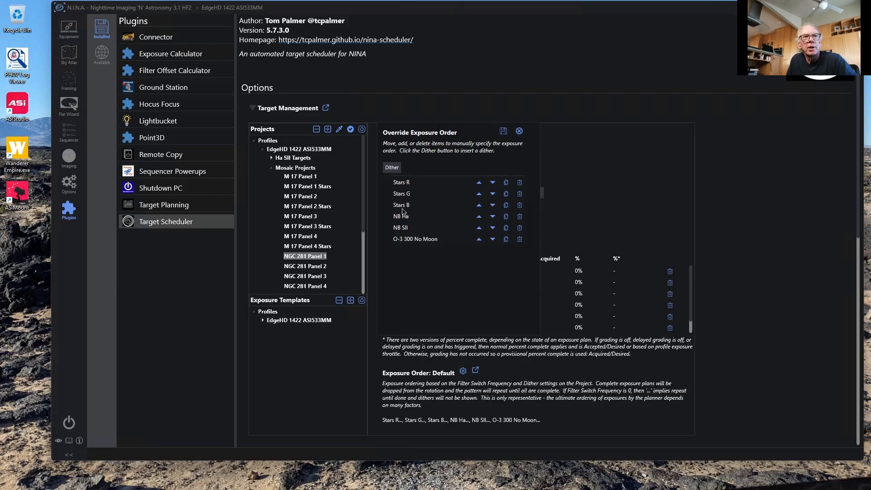
click(411, 240)
click(392, 167)
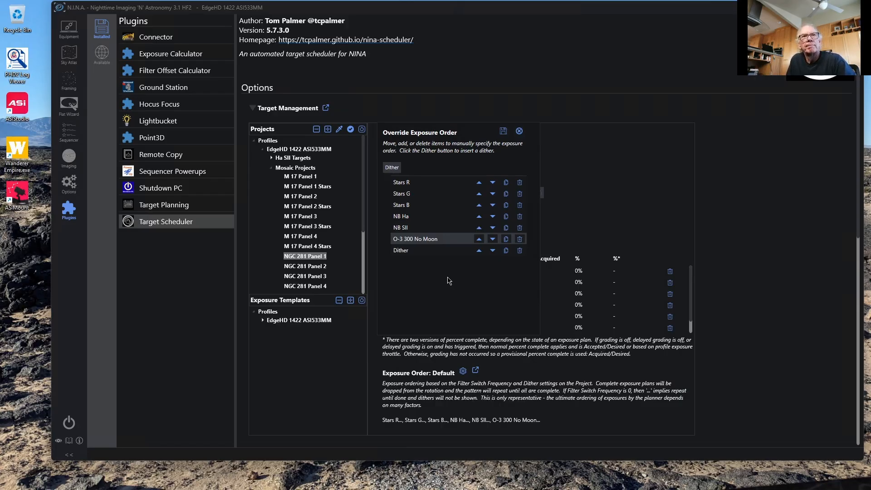
click(503, 132)
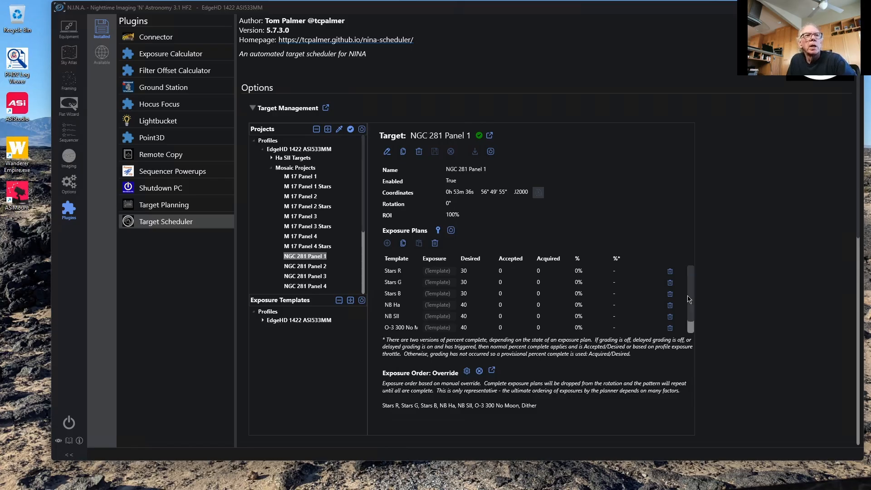
- Copy the exposure plans of NGC 281 Panel 1 and paste them into NGC 281 Panel 2
click(403, 244)
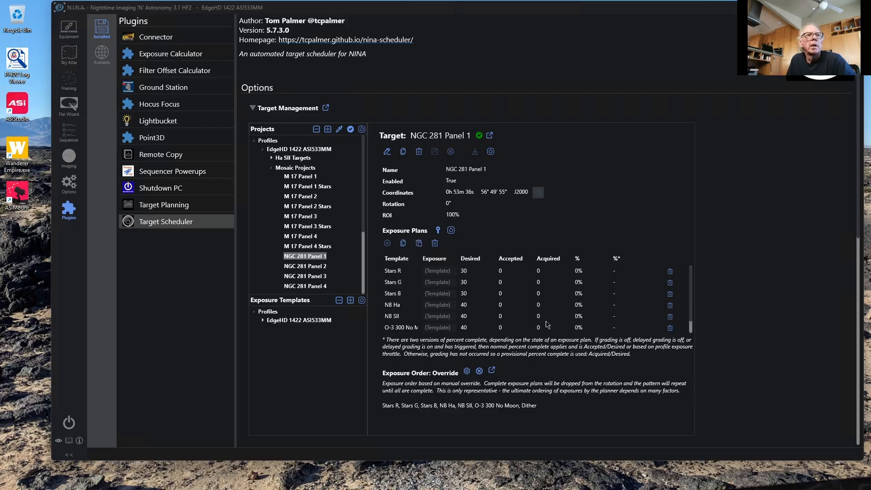
click(317, 267)
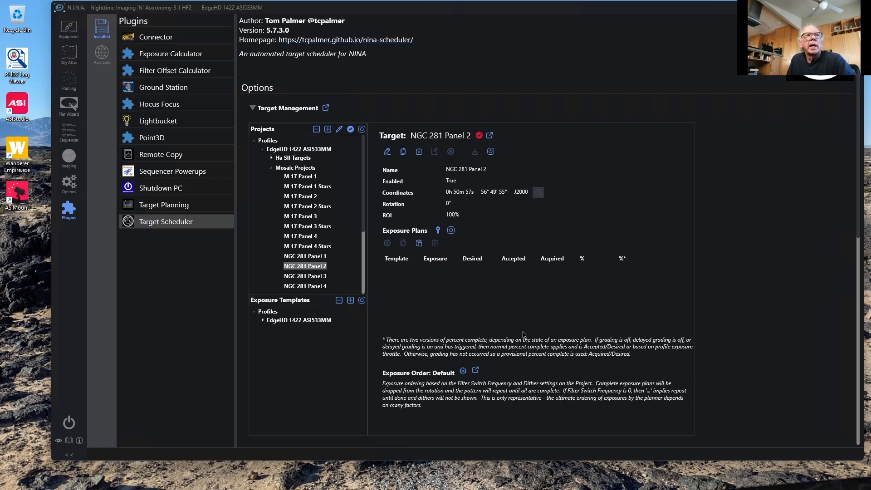
click(419, 244)
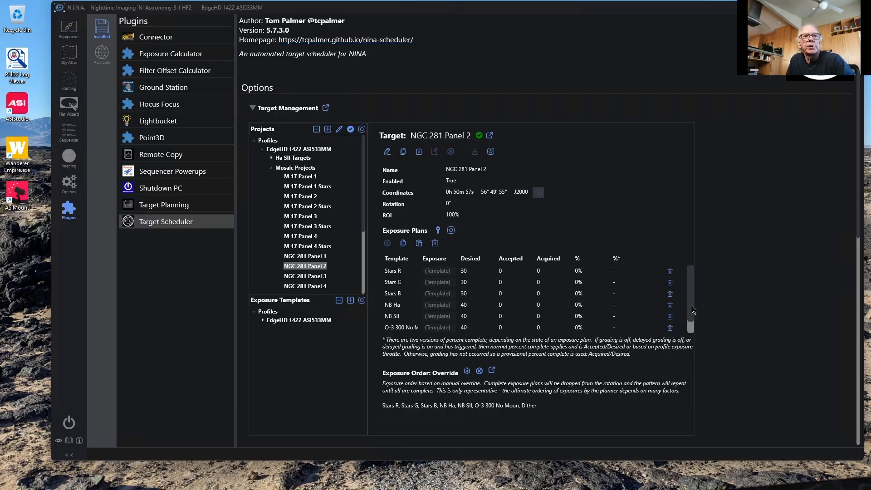
scroll(690, 329, down, 1)
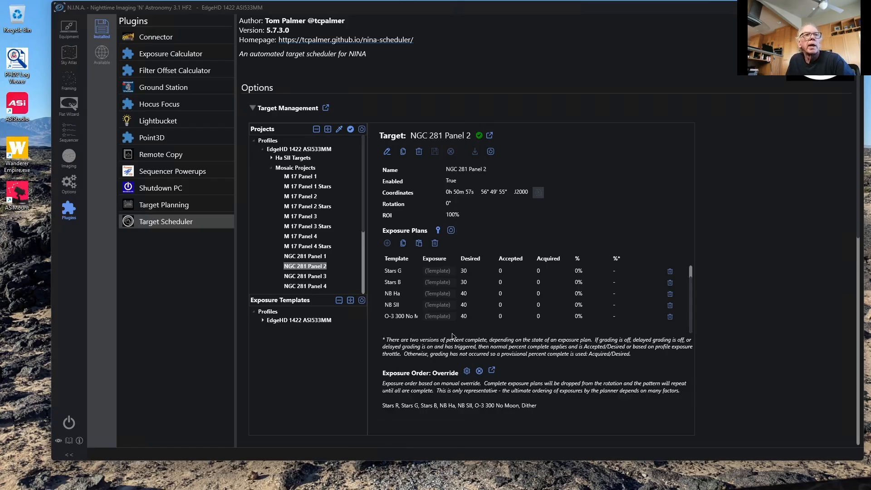
- Paste the copied exposure plans into NGC 281 Panel 3 and NGC 281 Panel 4
click(308, 277)
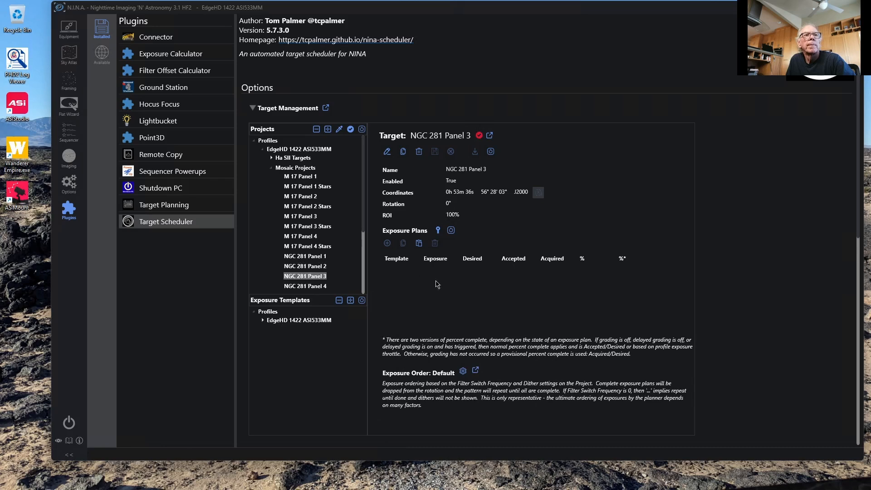
click(419, 245)
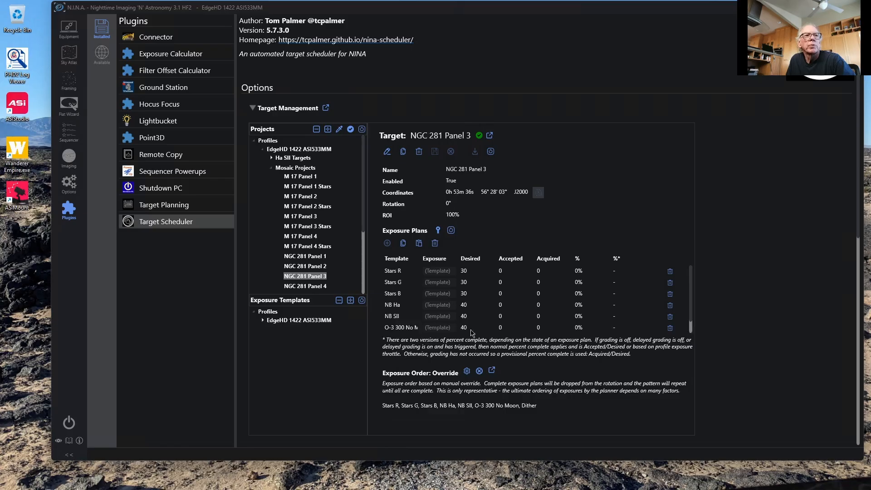
click(315, 287)
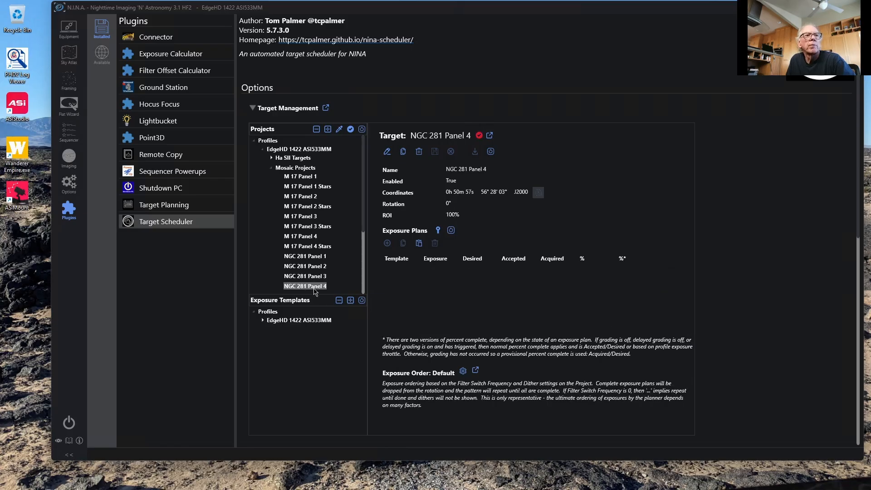
click(419, 244)
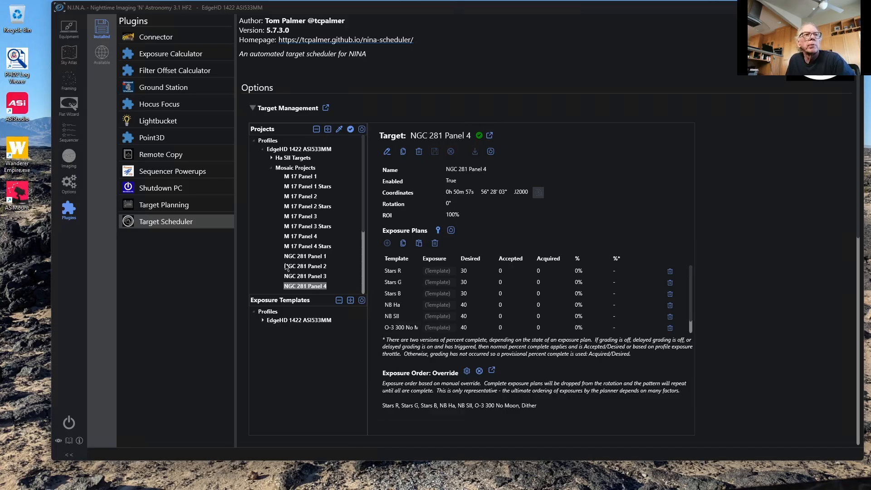
- Compare the exposure plans and exposure order of NGC 281 Panel 1 and NGC 281 Panel 2
click(303, 257)
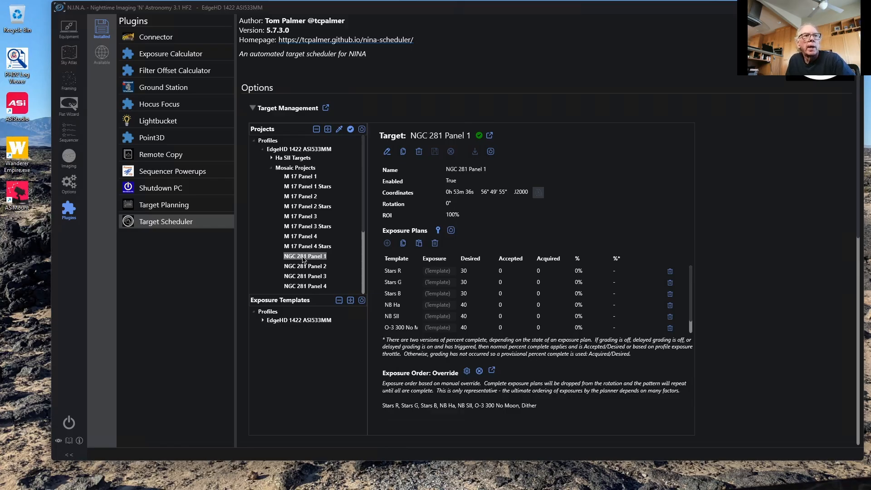
click(314, 268)
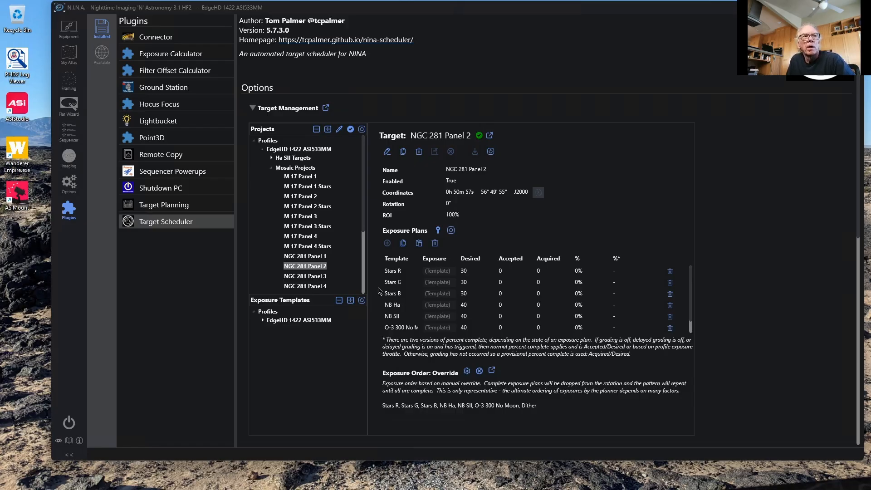
click(317, 259)
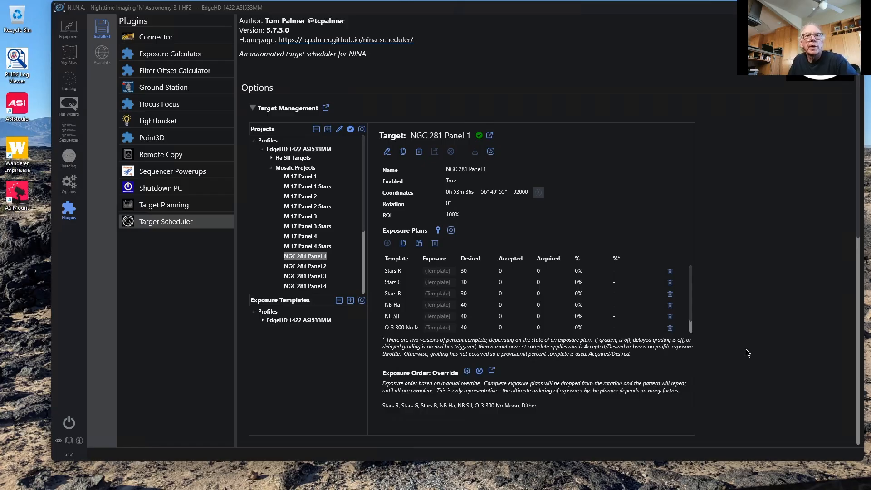
- Run the scheduler preview for 2025-09-27 at 13:00 with the EdgeHD 1422 ASI533MM profile
scroll(749, 352, up, 1)
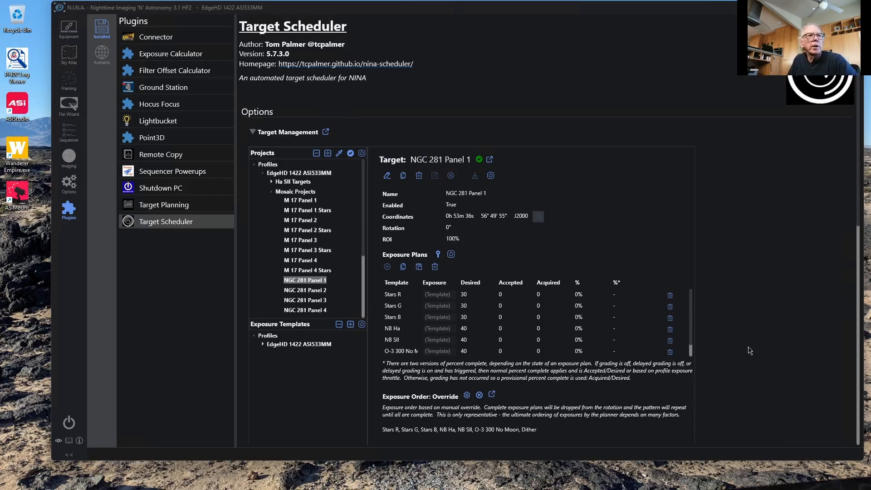
click(254, 132)
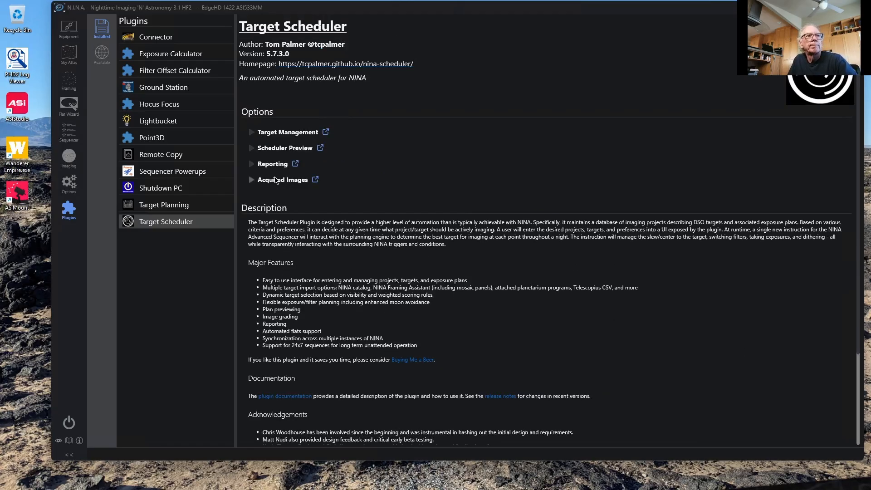
click(253, 149)
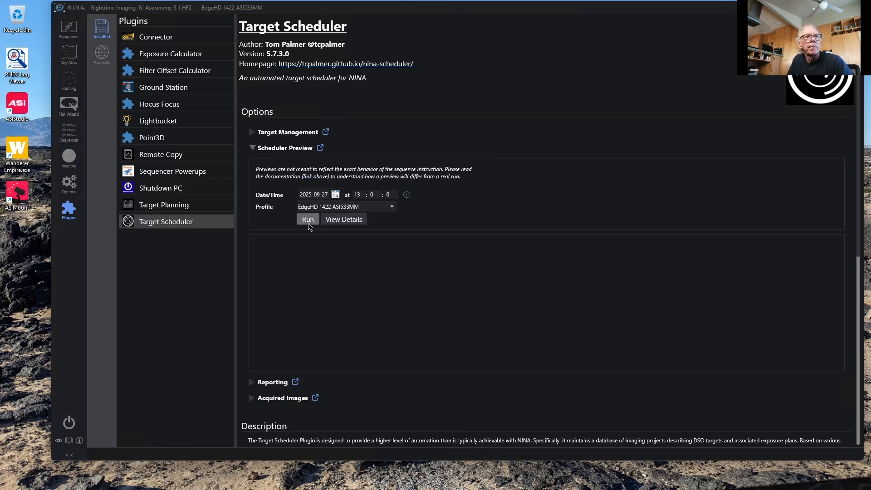
click(309, 221)
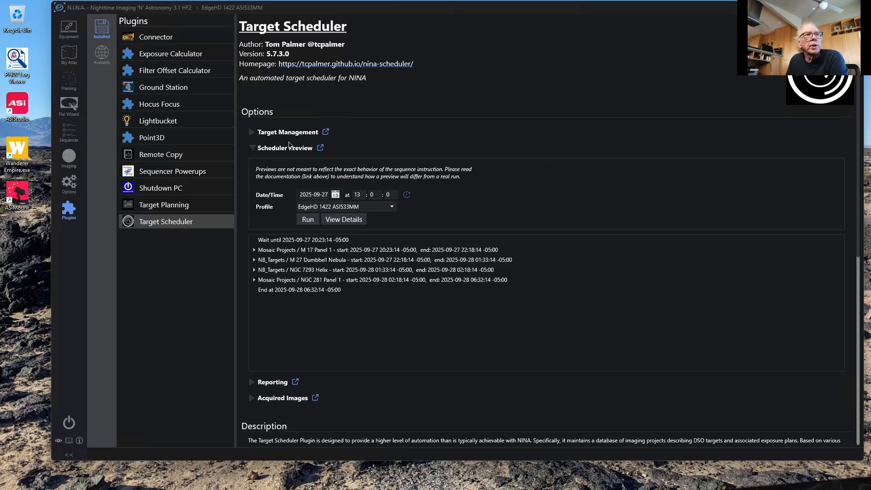
- Review the project settings of Mosaic Projects and RGB Targets, and return to the schedule preview
click(252, 133)
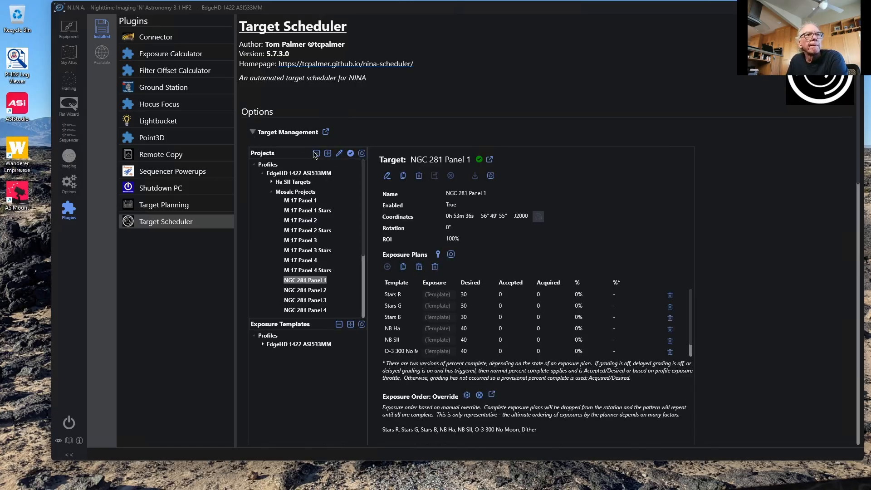
click(301, 192)
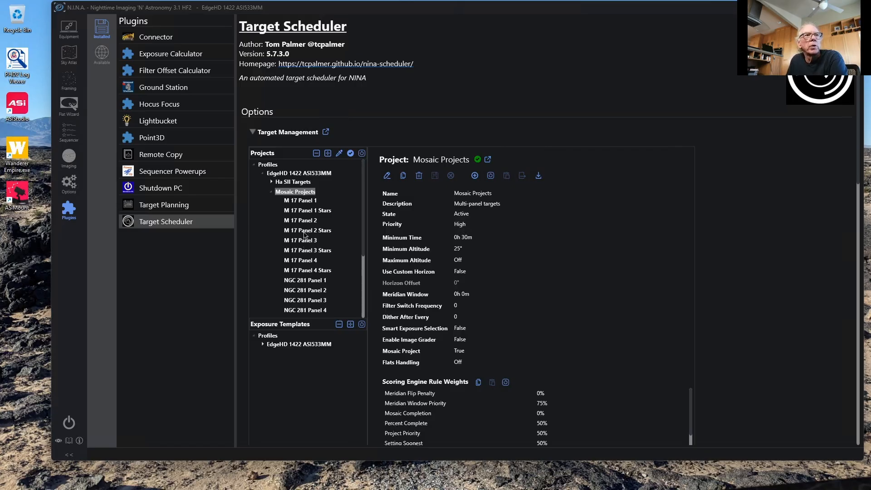
click(271, 193)
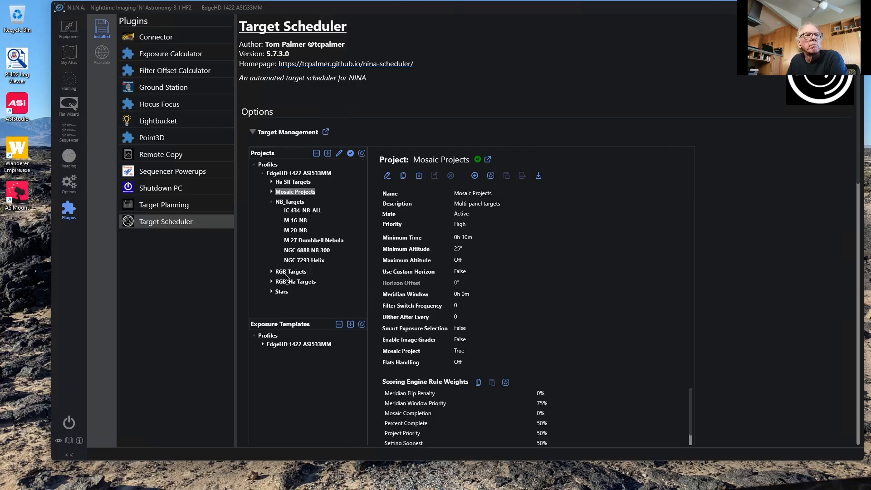
click(271, 273)
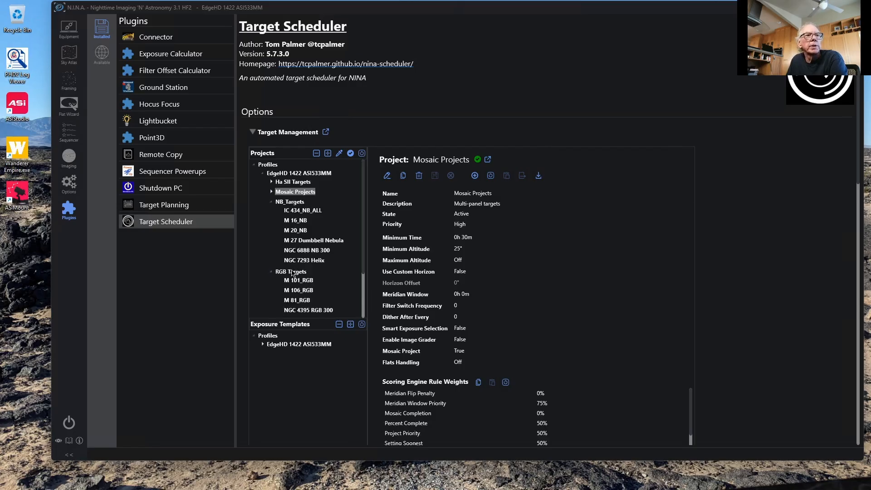
click(292, 273)
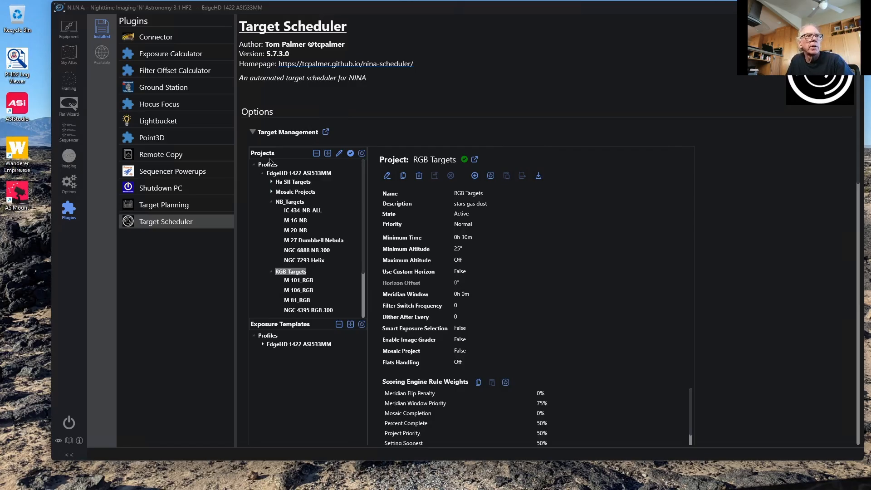
click(253, 134)
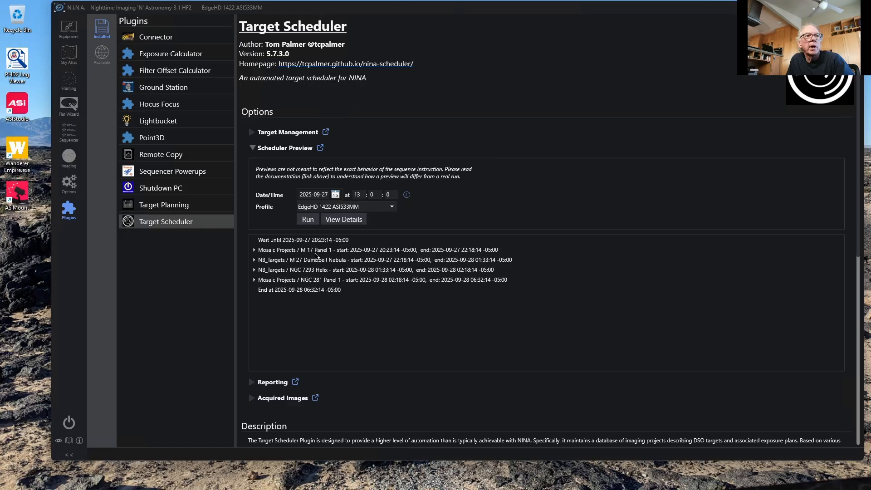
- Examine the exposure progress of M 17 Panel 1, Panel 2, Panel 3 and Panel 4 in Mosaic Projects
click(253, 132)
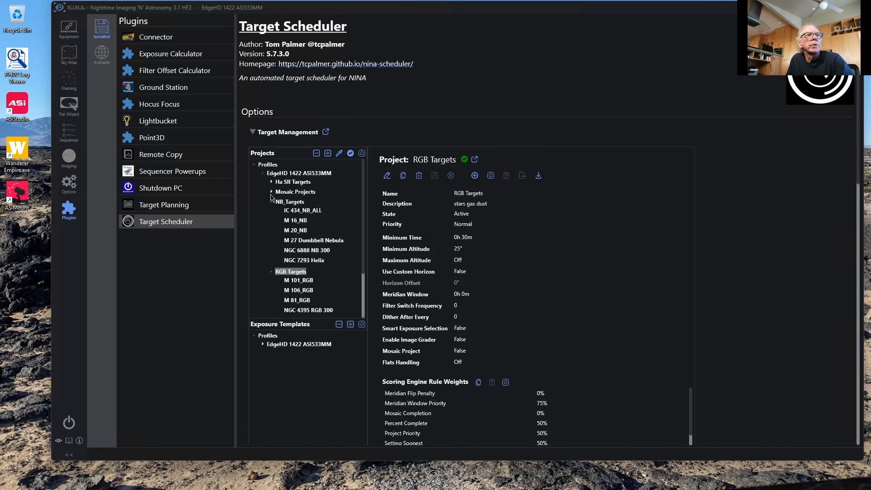
click(271, 193)
scroll(315, 296, up, 2)
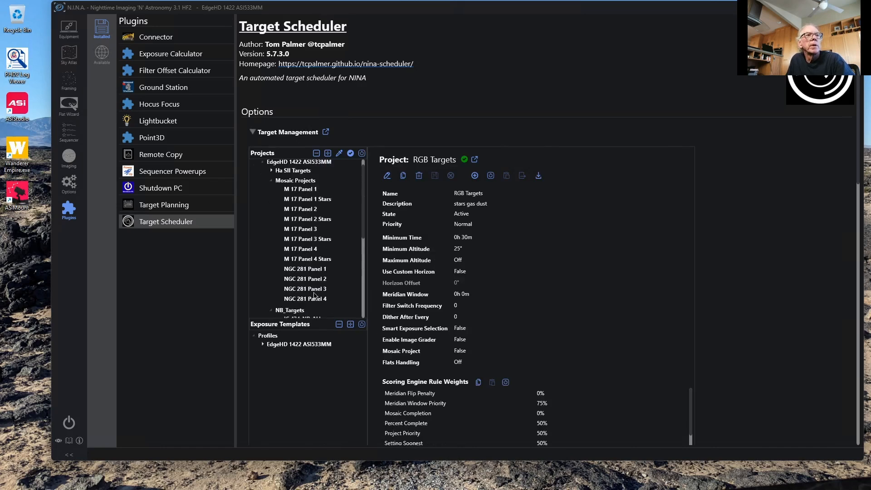
click(310, 191)
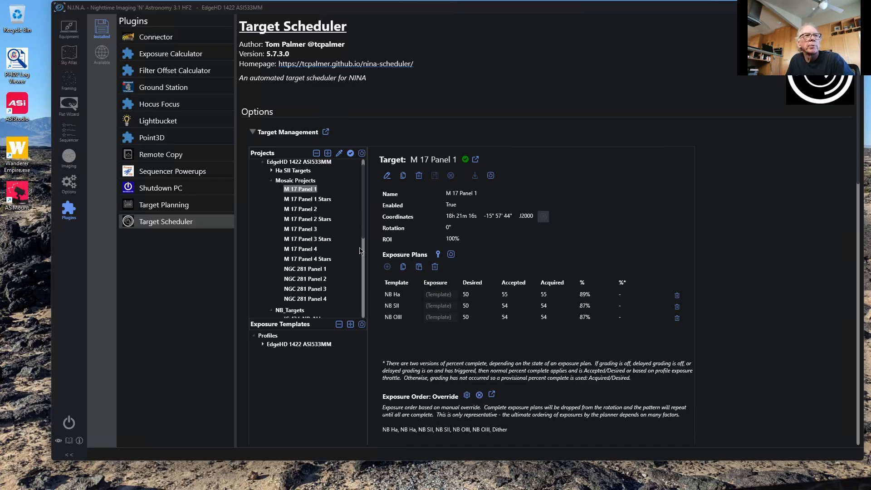
click(306, 211)
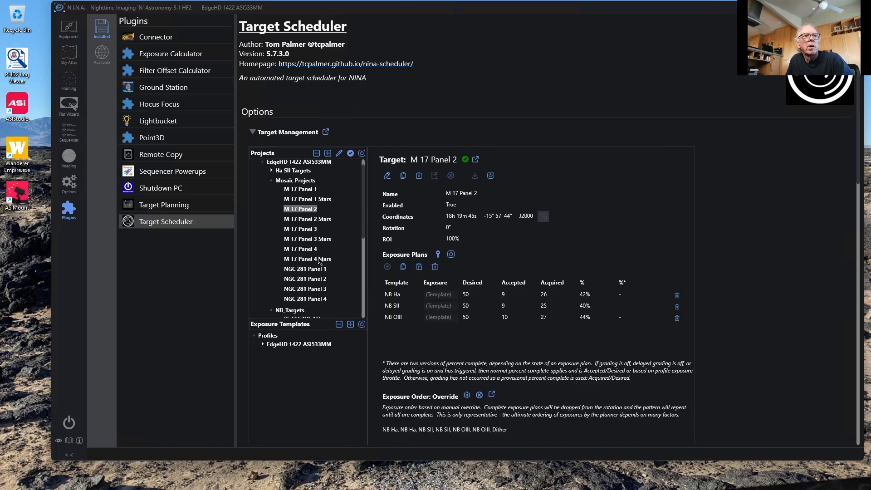
click(308, 232)
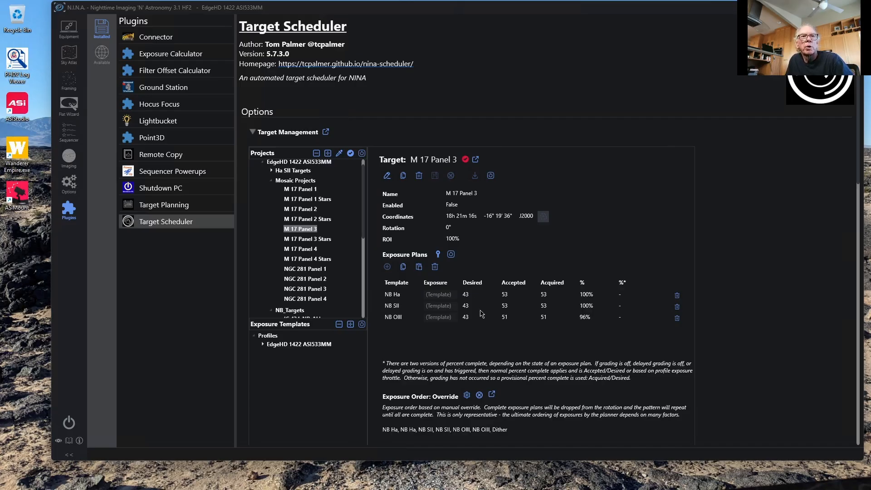
click(312, 251)
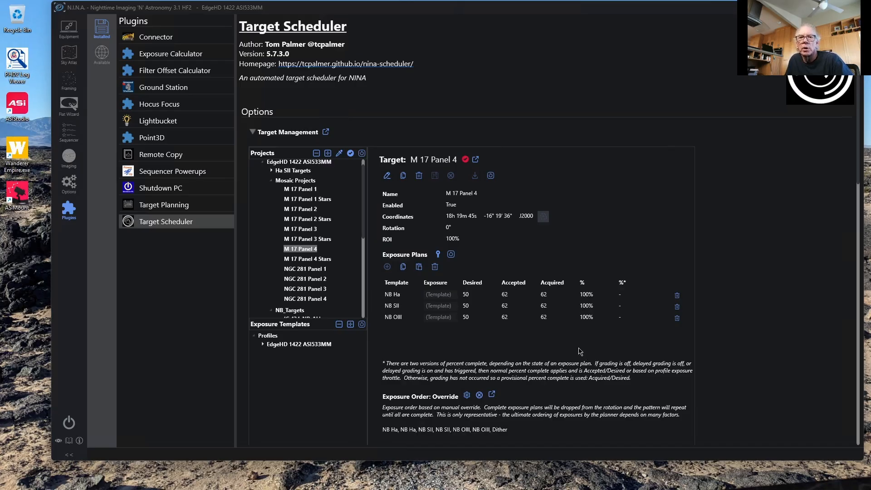
- Review the NGC 281 entry in the sky atlas and its four-panel layout in the framing assistant
click(253, 132)
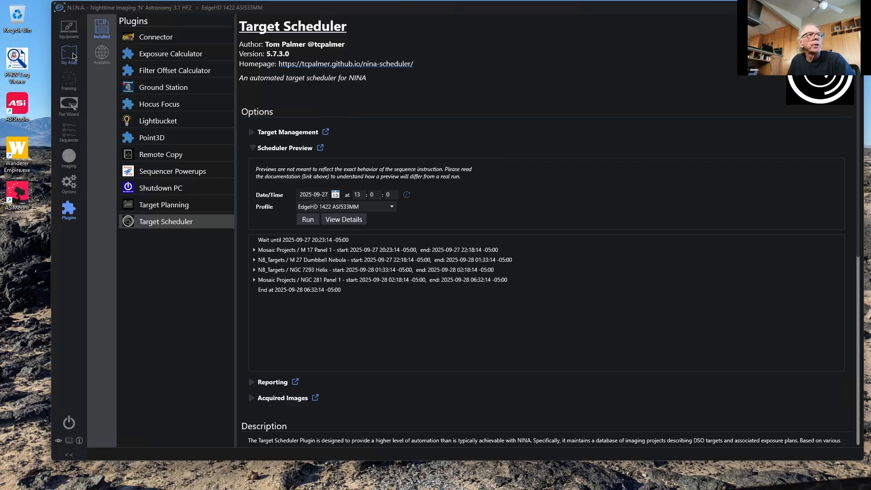
click(72, 55)
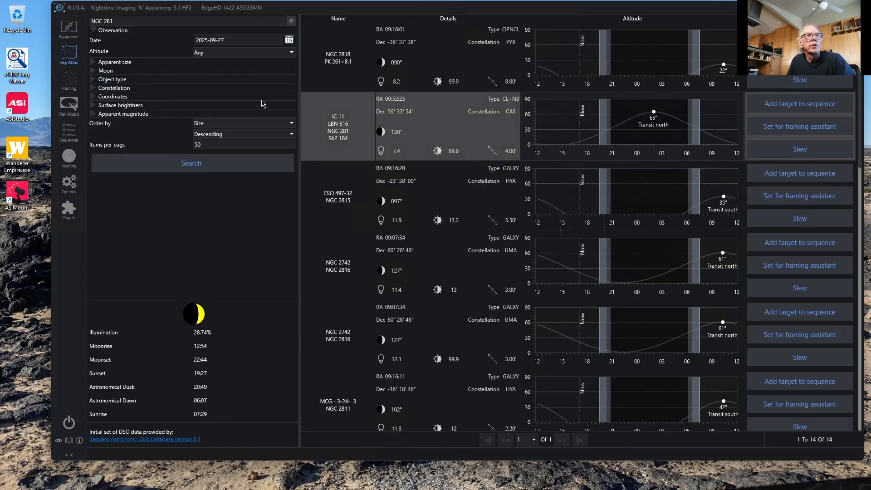
click(68, 80)
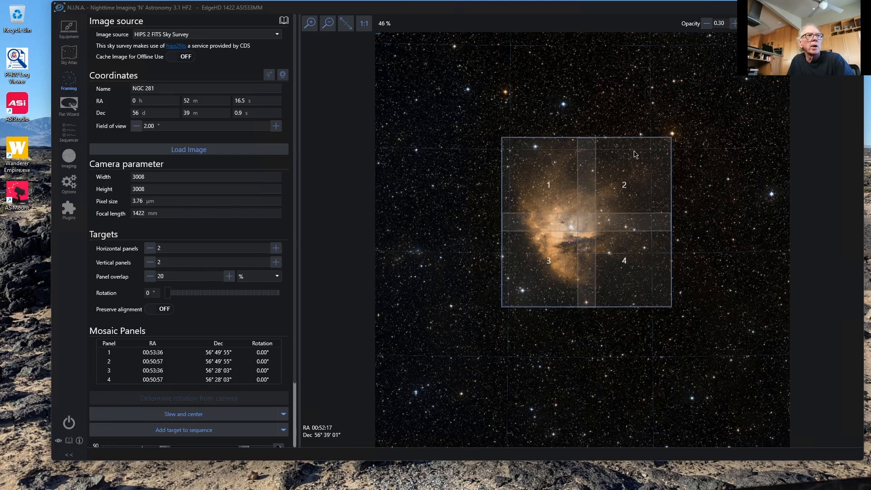
- Return to the Target Scheduler plugin and review the Mosaic Projects settings and the NGC 281 Panel 1 exposure plans
click(72, 210)
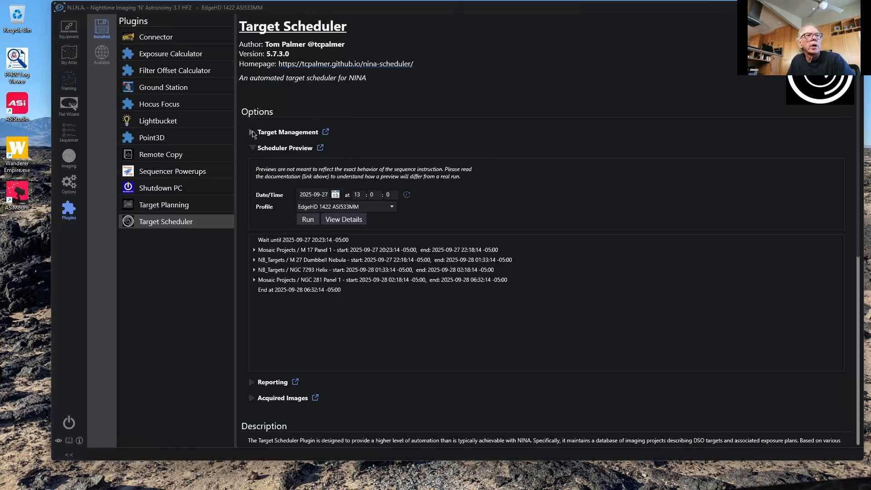
click(253, 133)
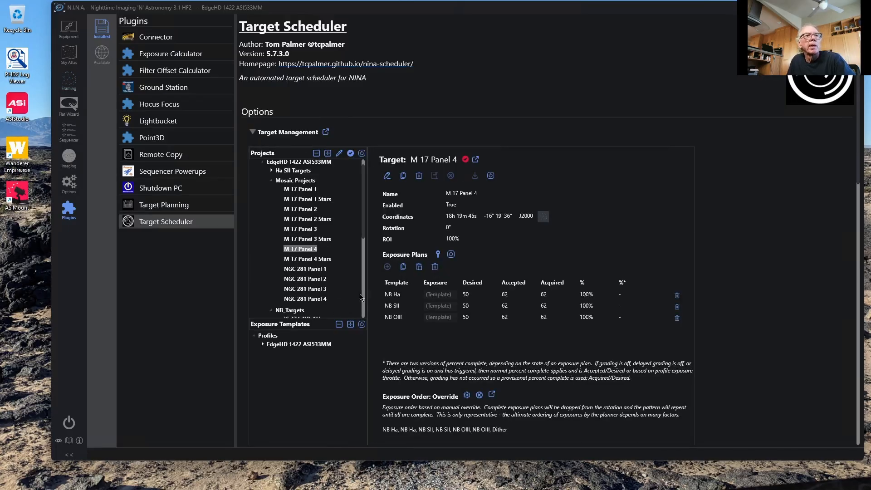
click(309, 182)
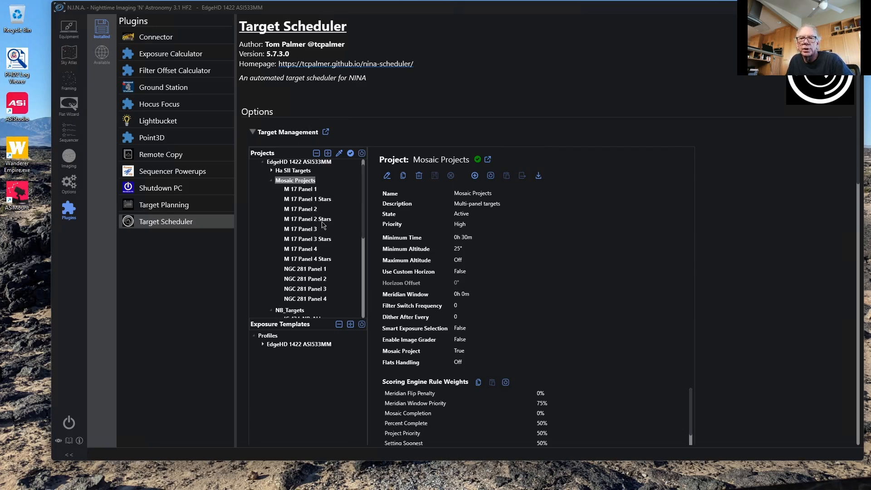
click(312, 270)
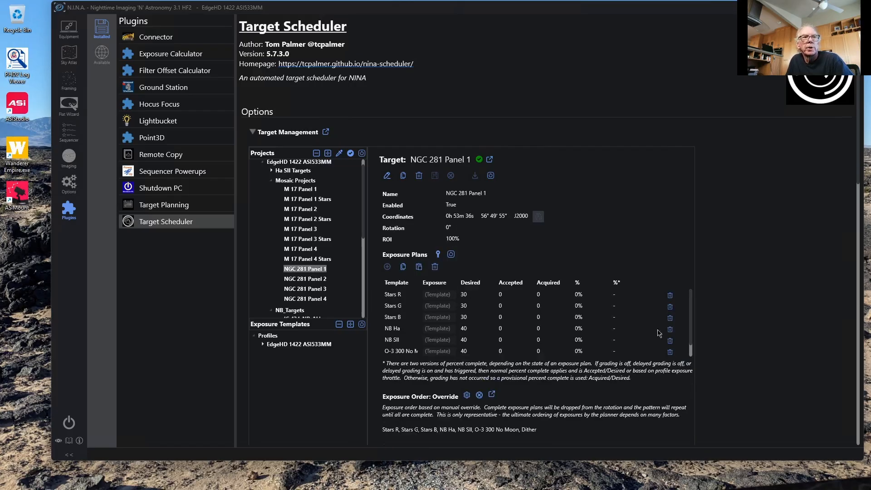